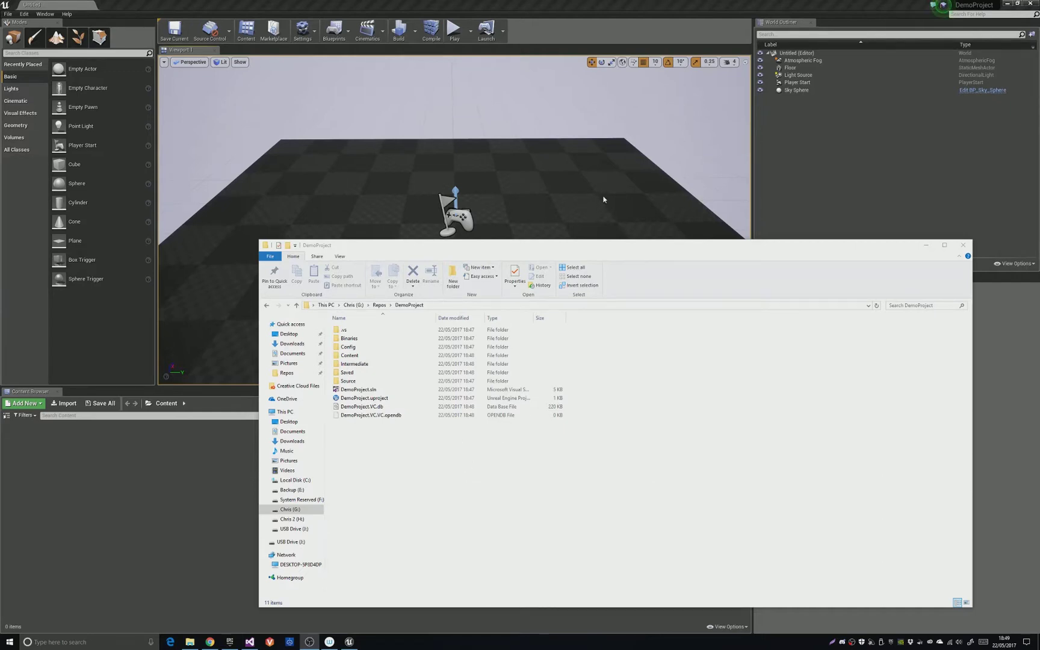
Move the DemoProject File Explorer window aside, dismissing a stray context menu.
{"action": "left_click_drag", "start_coordinate": [591, 245], "coordinate": [561, 245]}
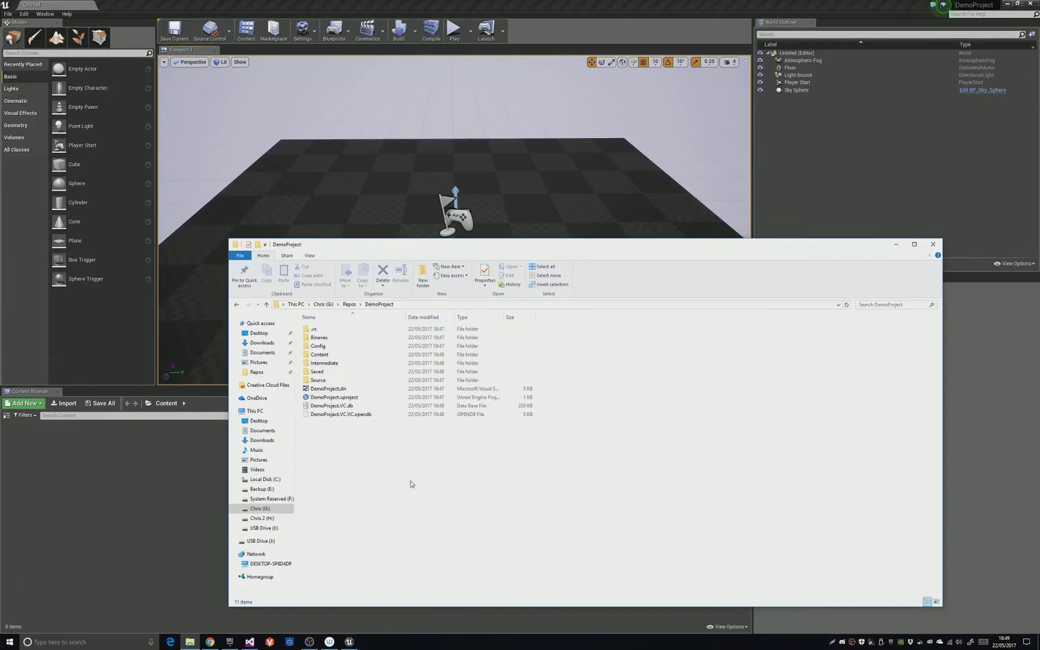
{"action": "right_click", "coordinate": [373, 504]}
{"action": "left_click", "coordinate": [380, 482]}
{"action": "left_click_drag", "start_coordinate": [510, 247], "coordinate": [543, 268]}
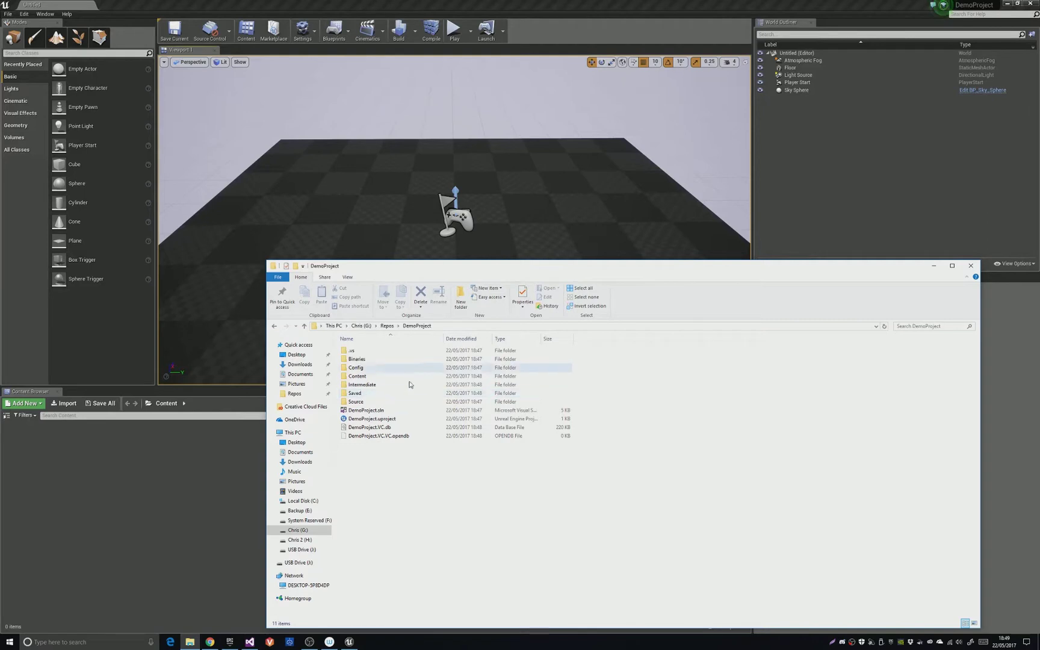
Dismiss the Visual Assist update notice and bring the Unreal editor to the front.
{"action": "left_click", "coordinate": [619, 198]}
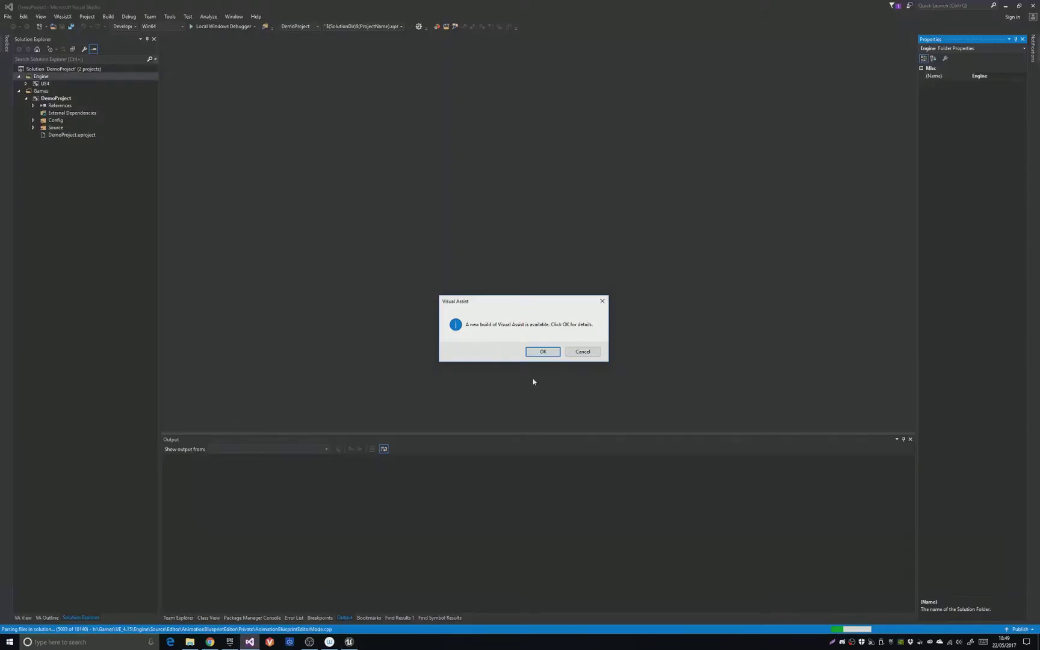
{"action": "left_click", "coordinate": [542, 351]}
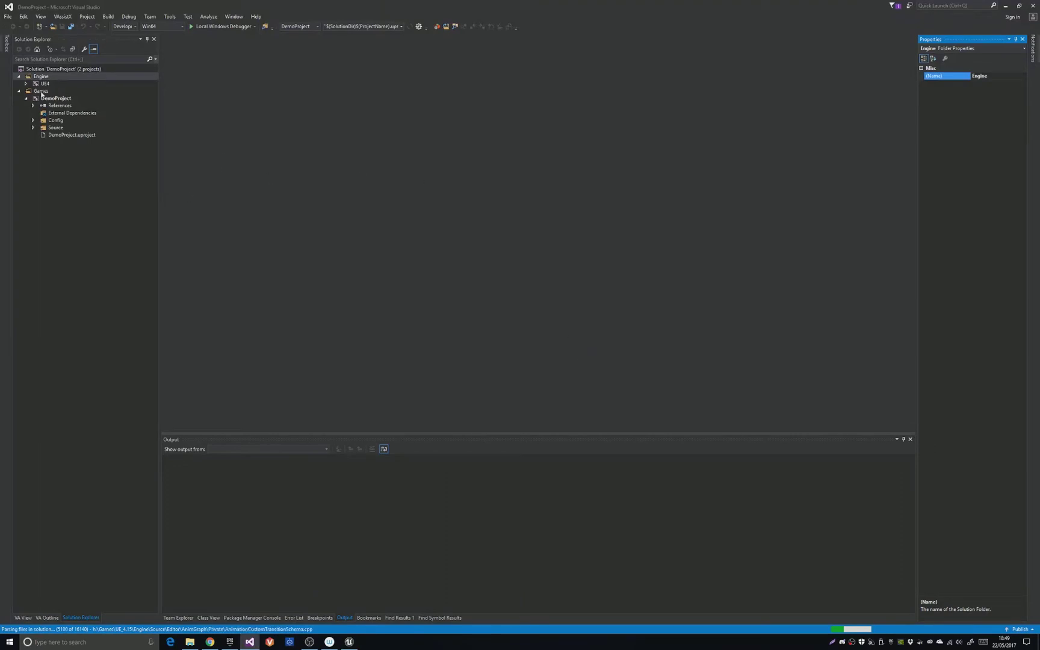
{"action": "key", "text": "alt+Tab"}
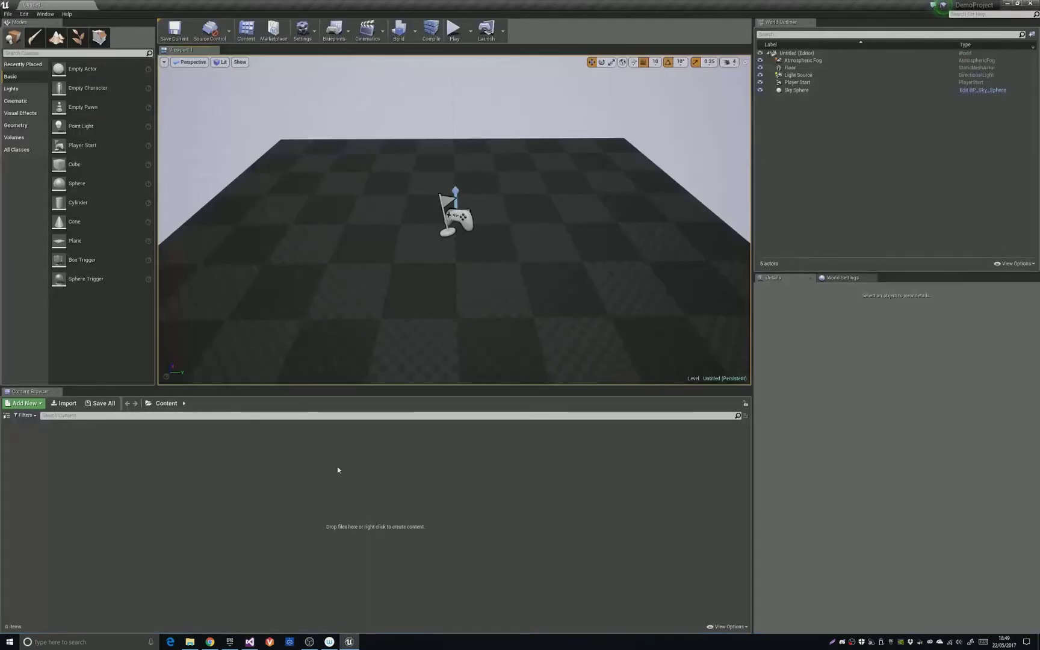
{"action": "key", "text": "alt+Tab"}
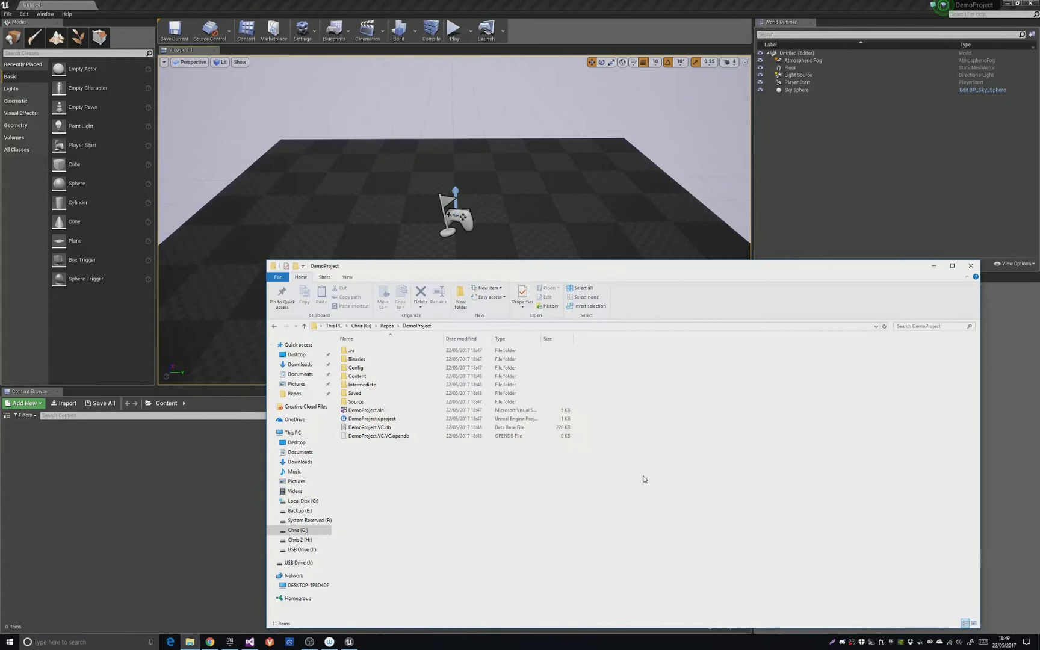
{"action": "left_click", "coordinate": [939, 8]}
Close the Unreal editor and Visual Studio, saving changes to DemoProject.sln.
{"action": "left_click", "coordinate": [1028, 4]}
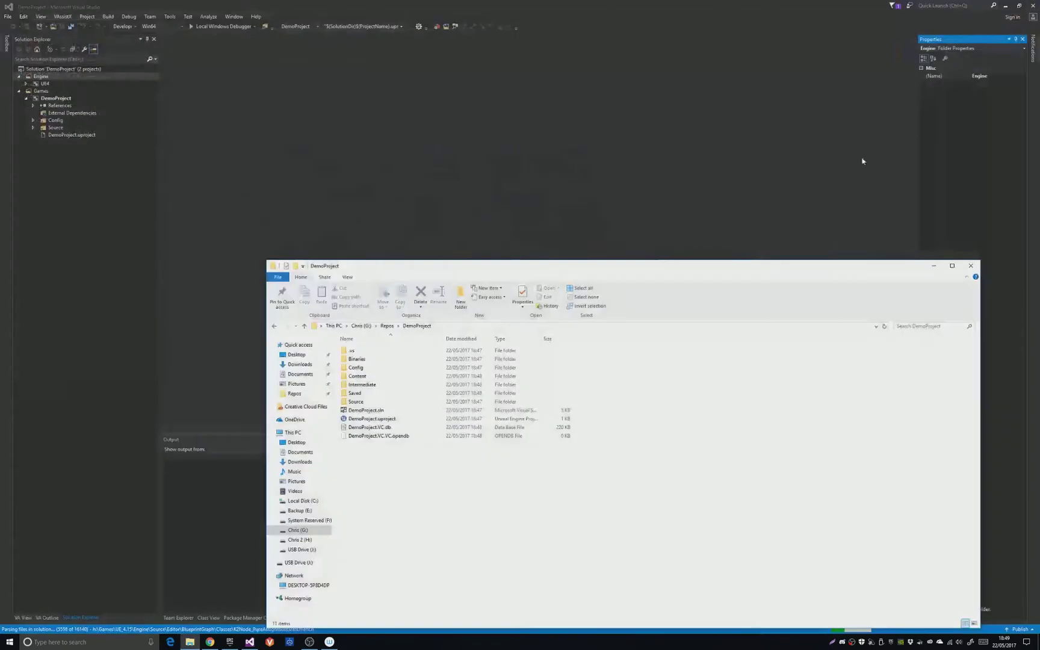
{"action": "left_click", "coordinate": [1033, 5]}
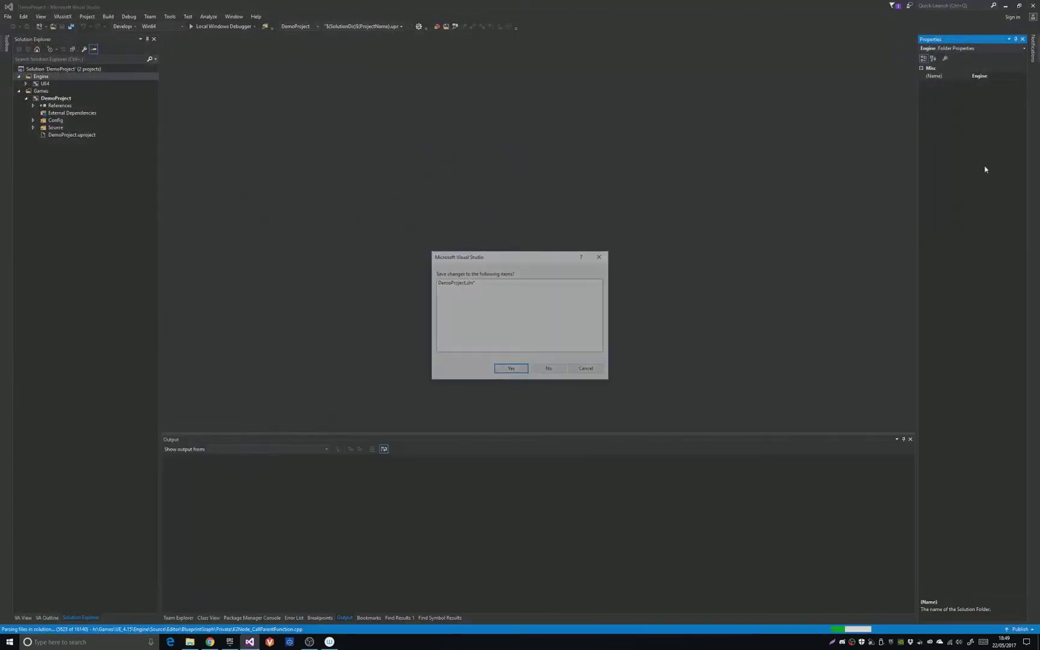
{"action": "left_click", "coordinate": [510, 369]}
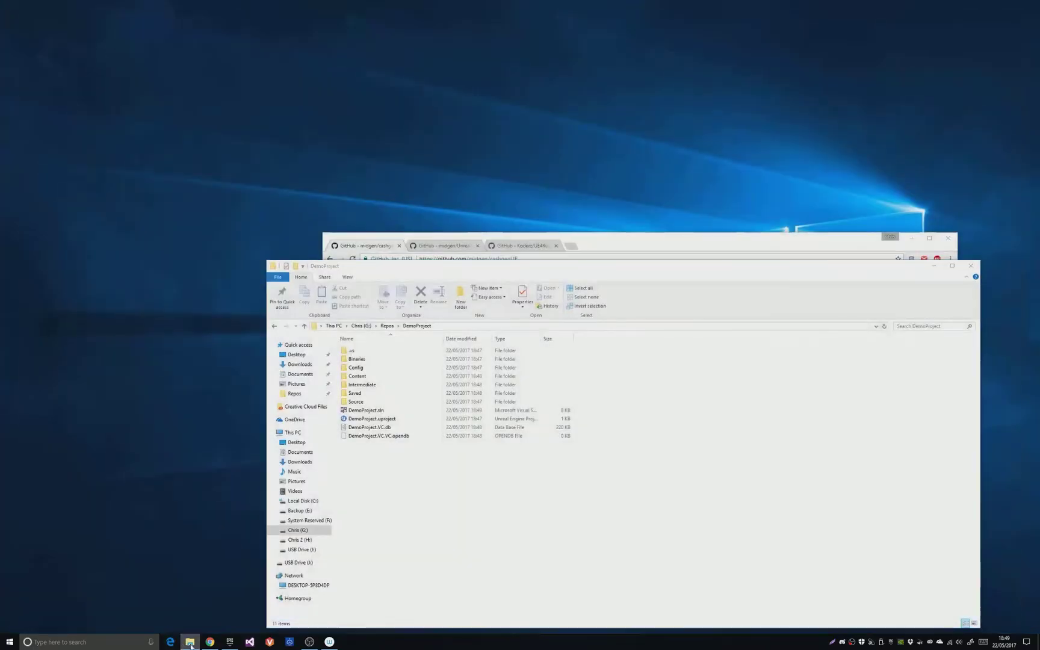
Arrange the DemoProject folder window and the GitHub browser window side by side.
{"action": "left_click", "coordinate": [190, 641]}
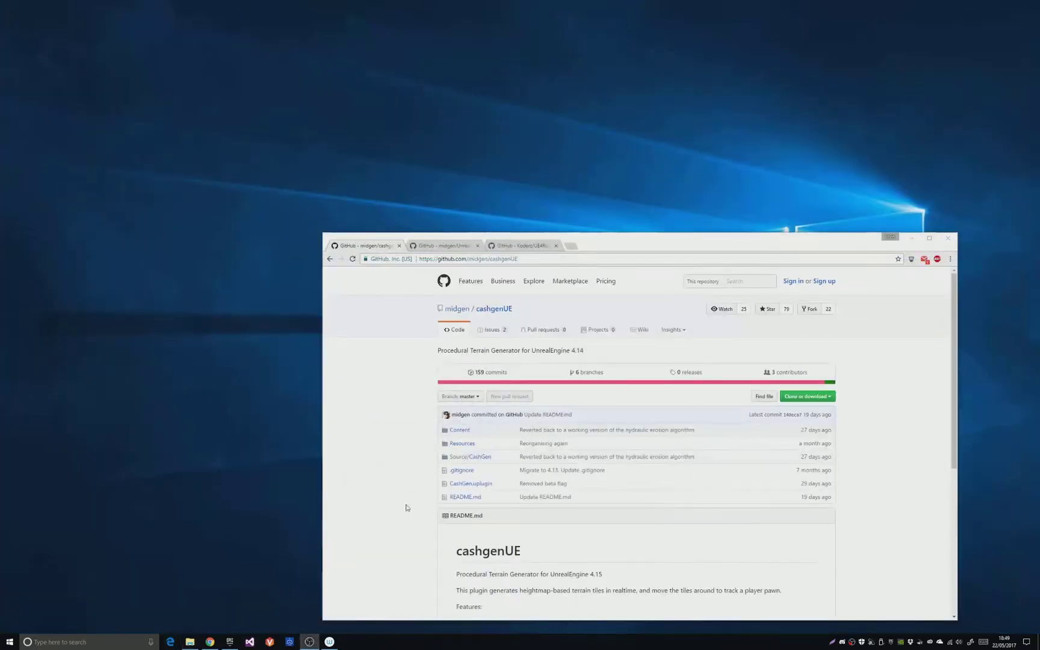
{"action": "left_click", "coordinate": [190, 642]}
{"action": "left_click_drag", "start_coordinate": [640, 274], "coordinate": [509, 145]}
{"action": "left_click_drag", "start_coordinate": [859, 247], "coordinate": [889, 255]}
{"action": "left_click", "coordinate": [304, 376]}
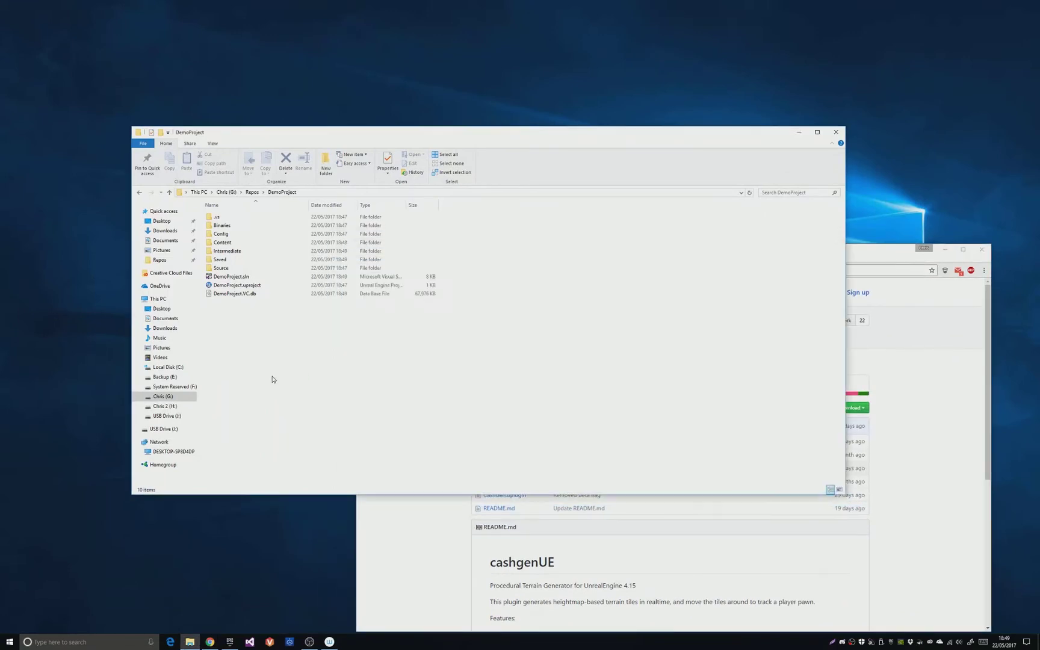
Create a new folder named Plugins in DemoProject and open it.
{"action": "right_click", "coordinate": [255, 350]}
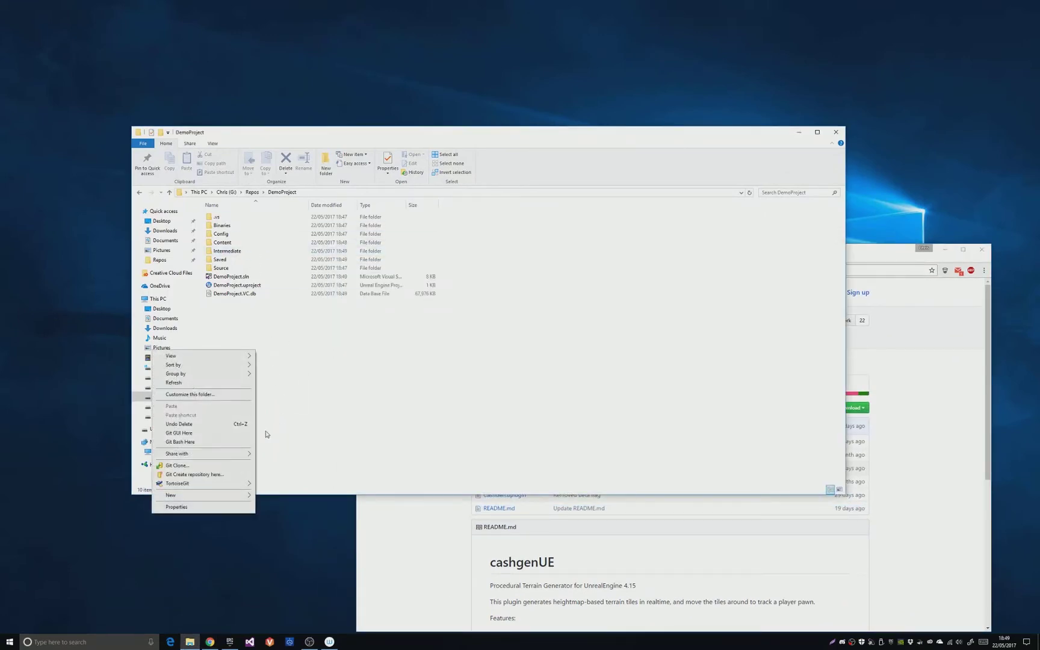
{"action": "mouse_move", "coordinate": [216, 496]}
{"action": "left_click", "coordinate": [117, 499]}
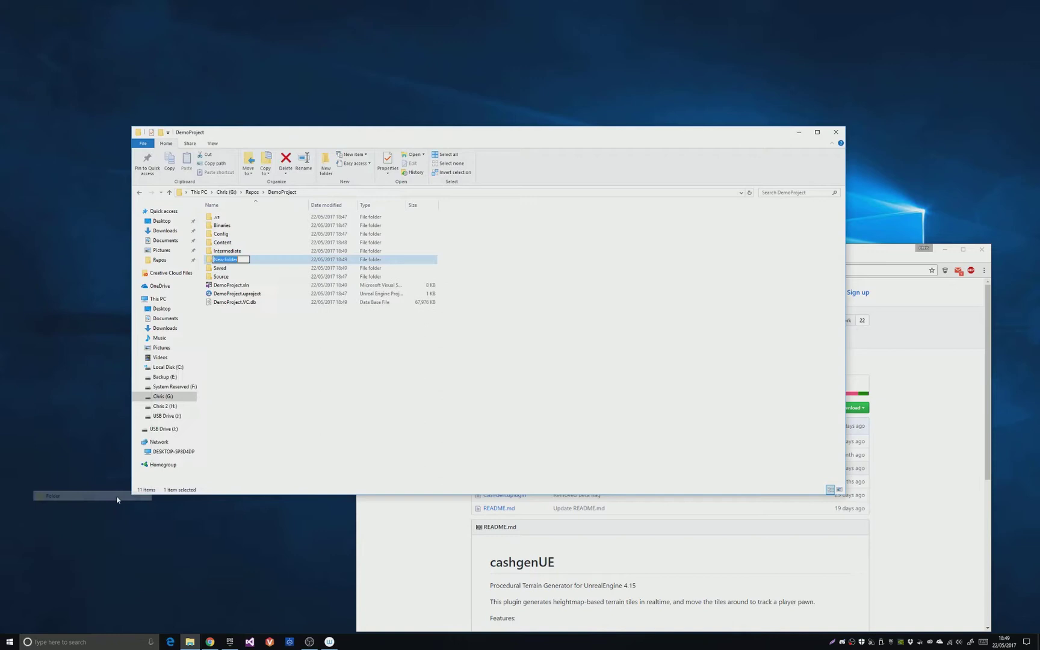
{"action": "type", "text": "Plugins"}
{"action": "key", "text": "Return"}
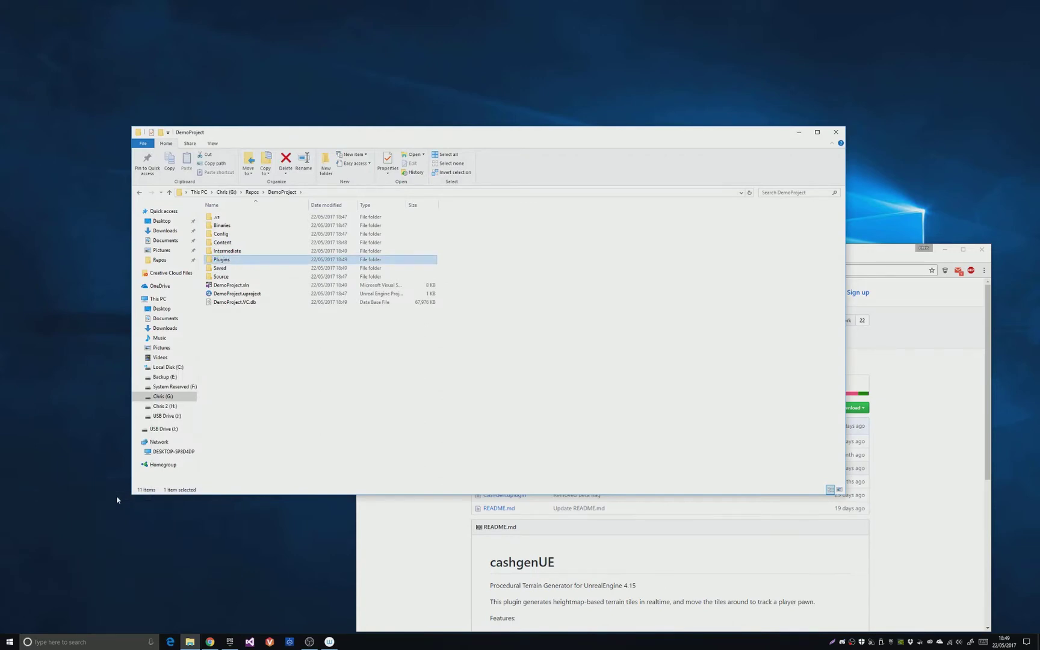
{"action": "double_click", "coordinate": [241, 259]}
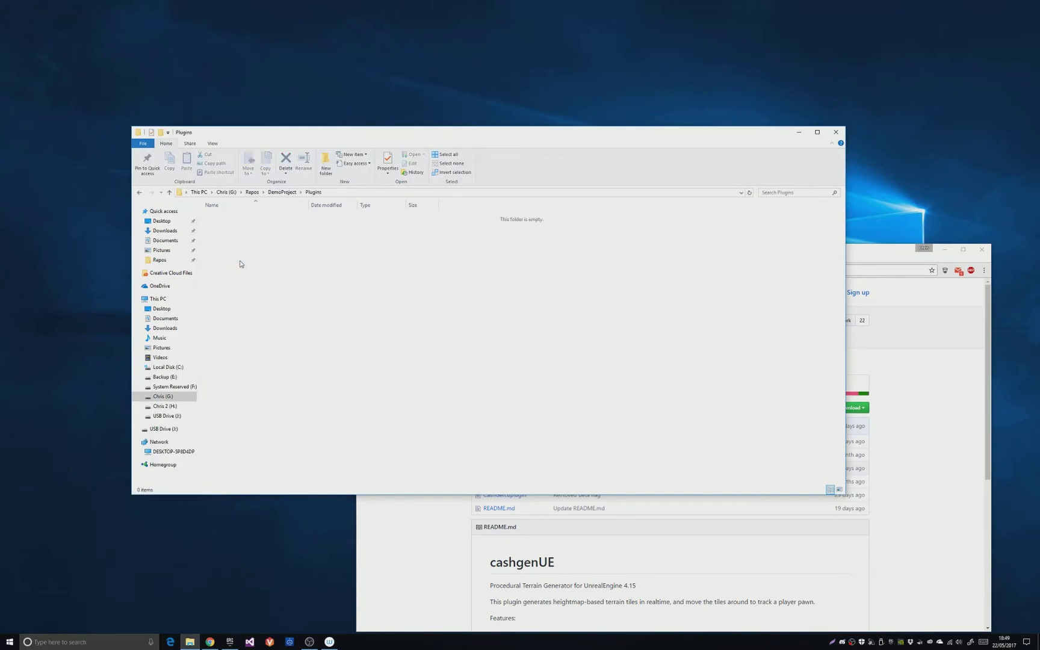
Copy the UE4RuntimeMeshComponent repository's clone URL from its GitHub page.
{"action": "left_click", "coordinate": [882, 257]}
{"action": "left_click_drag", "start_coordinate": [882, 257], "coordinate": [902, 260]}
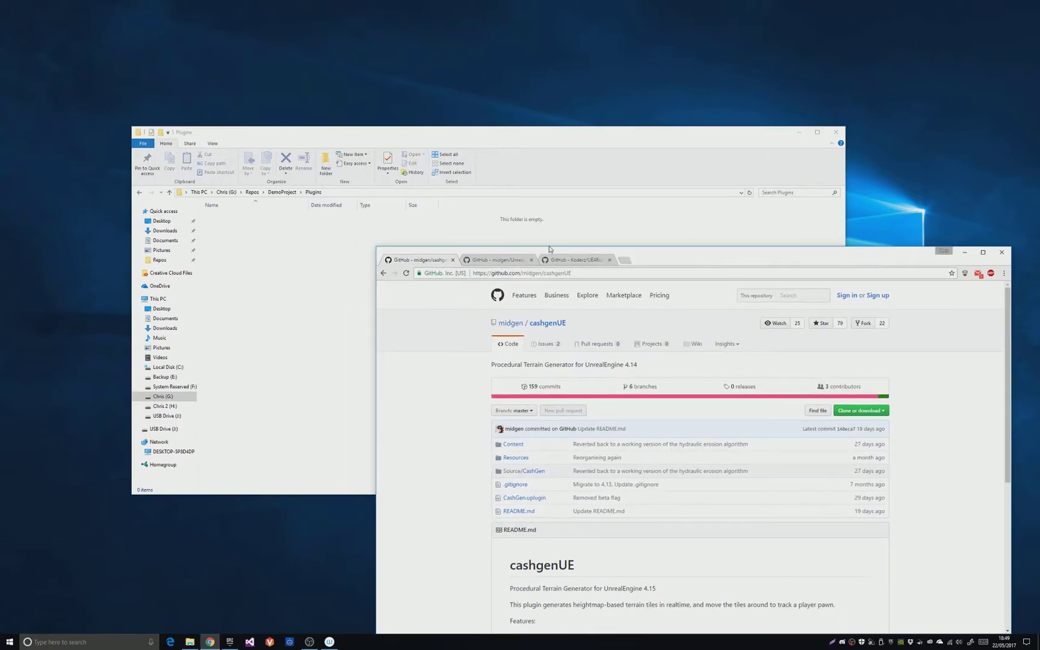
{"action": "left_click", "coordinate": [569, 261]}
{"action": "left_click", "coordinate": [619, 274]}
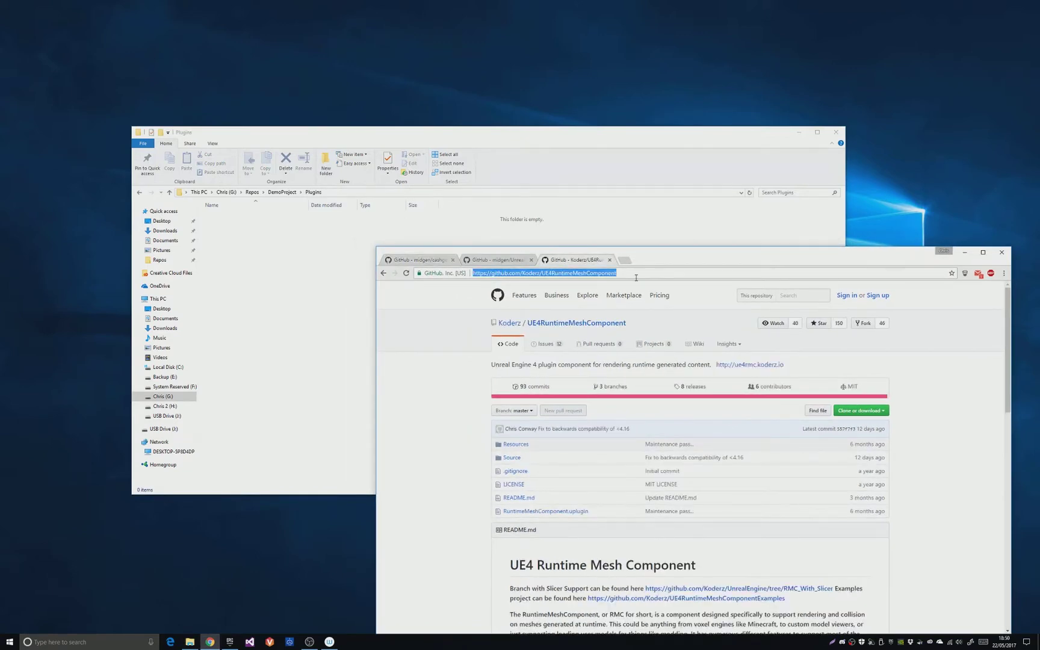
{"action": "left_click", "coordinate": [838, 411]}
{"action": "left_click", "coordinate": [878, 453]}
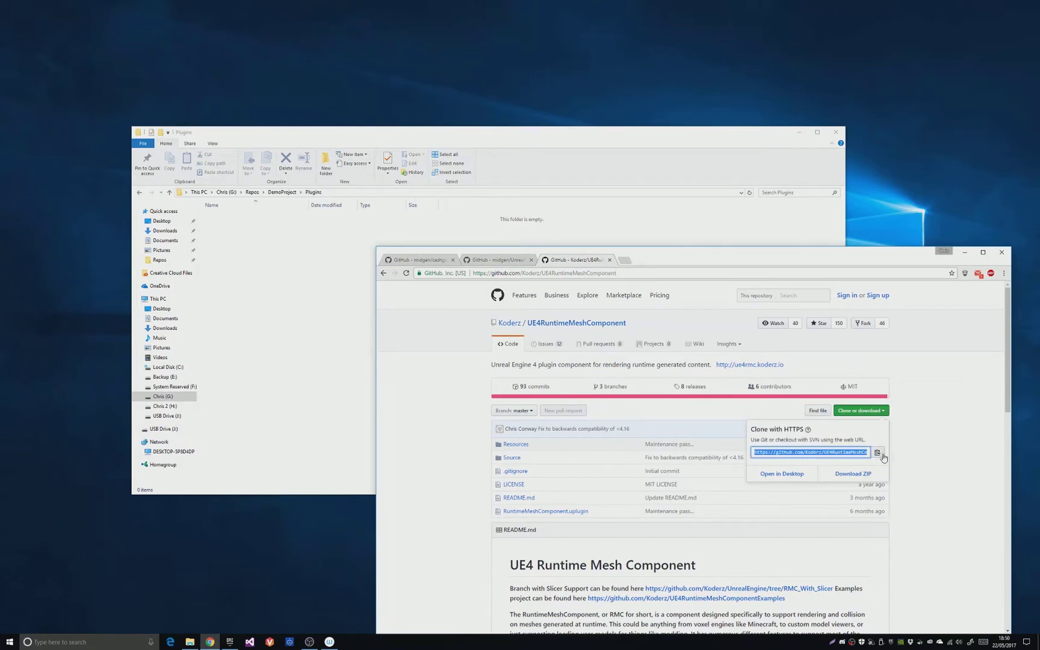
Git Clone the copied UE4RuntimeMeshComponent URL into the Plugins folder.
{"action": "left_click", "coordinate": [362, 265]}
{"action": "right_click", "coordinate": [276, 290]}
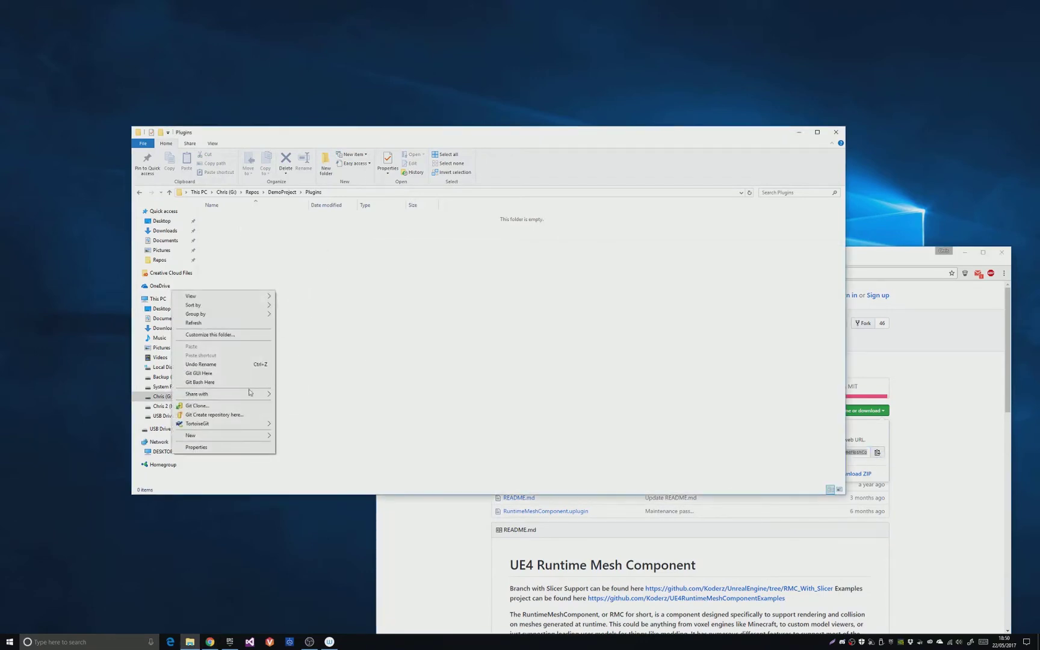
{"action": "left_click", "coordinate": [233, 406]}
{"action": "left_click_drag", "start_coordinate": [521, 248], "coordinate": [379, 257]}
{"action": "left_click", "coordinate": [398, 394]}
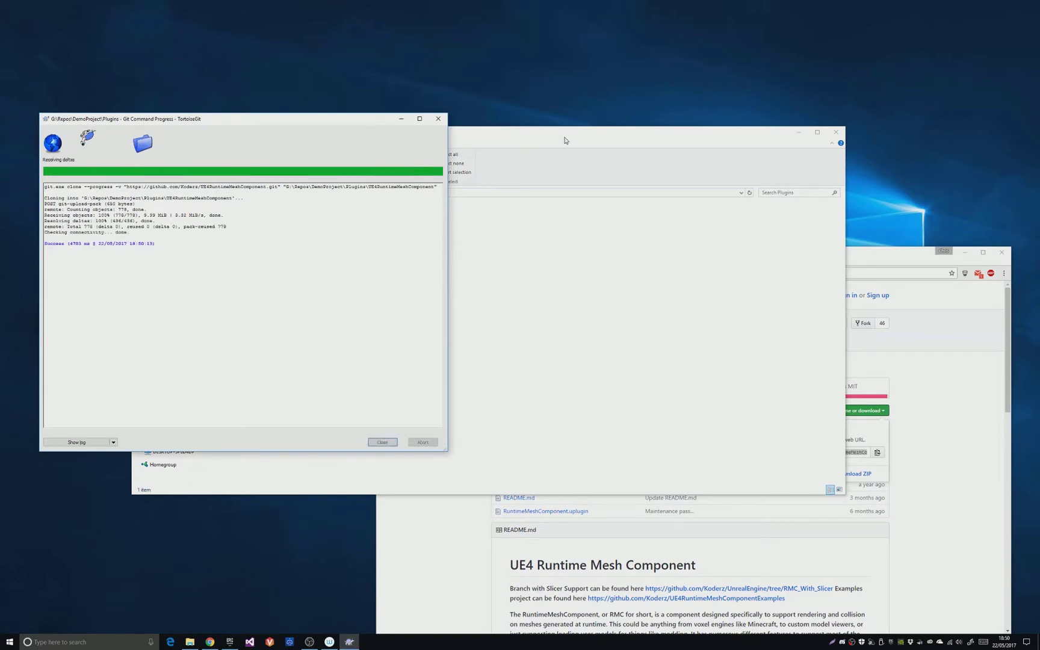
{"action": "left_click", "coordinate": [382, 442]}
Copy the UnrealFastNoise repository's clone URL from its GitHub page.
{"action": "left_click", "coordinate": [912, 258]}
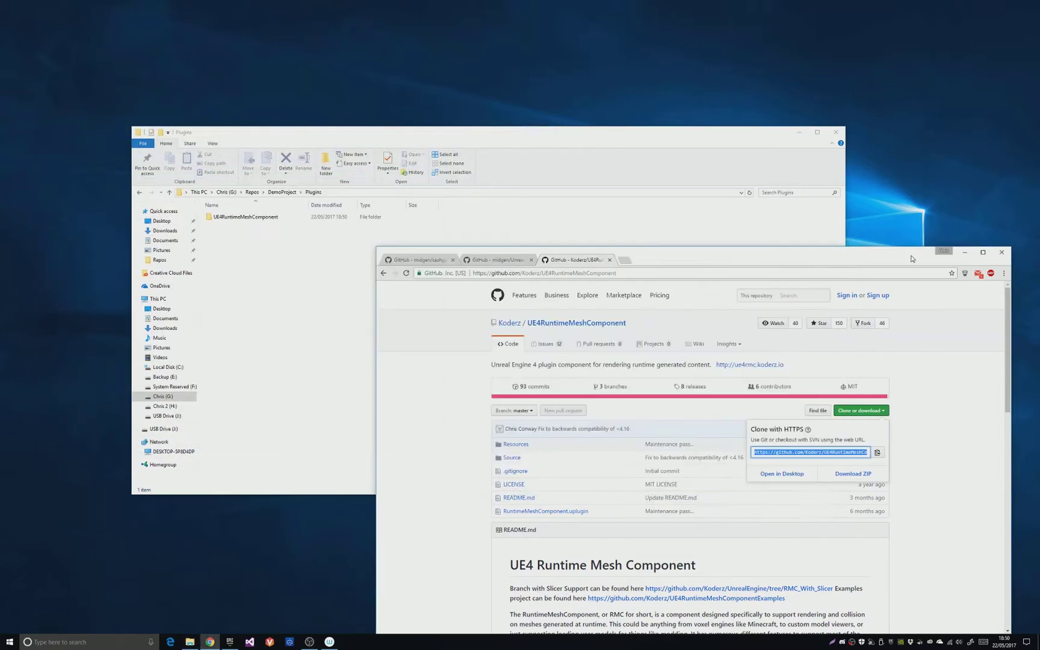
{"action": "left_click", "coordinate": [493, 259]}
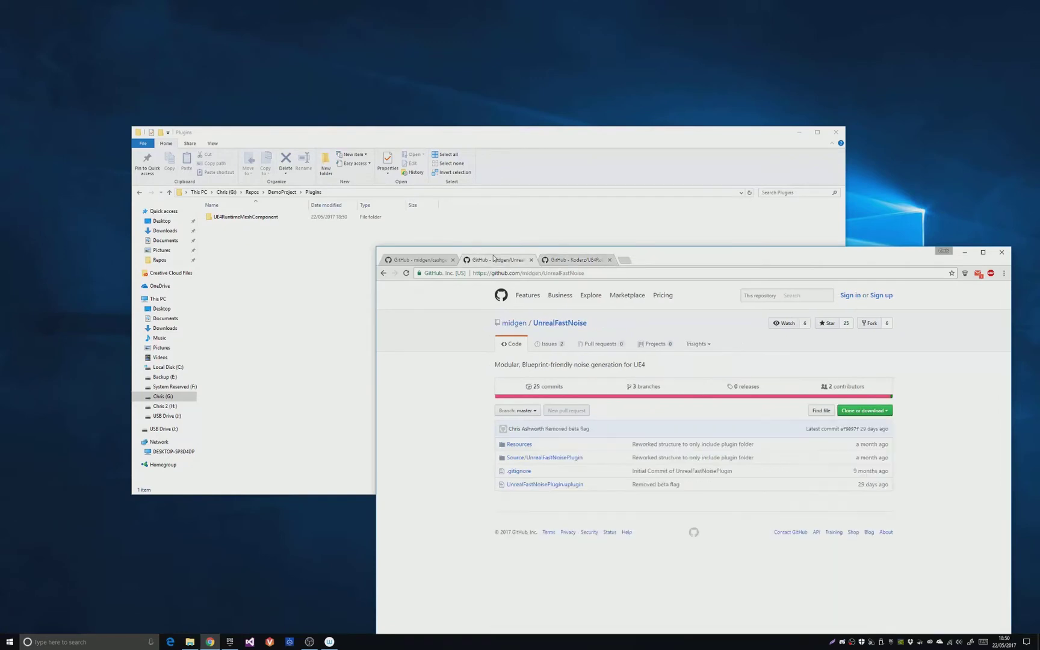
{"action": "left_click", "coordinate": [870, 412]}
{"action": "left_click", "coordinate": [881, 452]}
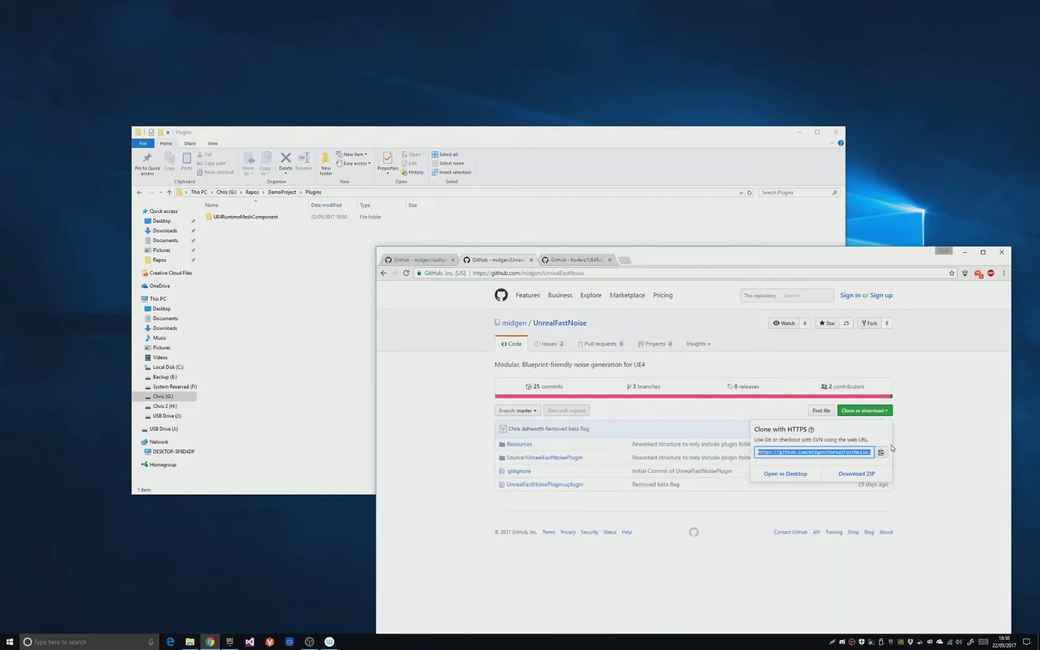
Git Clone the copied UnrealFastNoise URL into the Plugins folder.
{"action": "left_click", "coordinate": [283, 287]}
{"action": "right_click", "coordinate": [151, 279]}
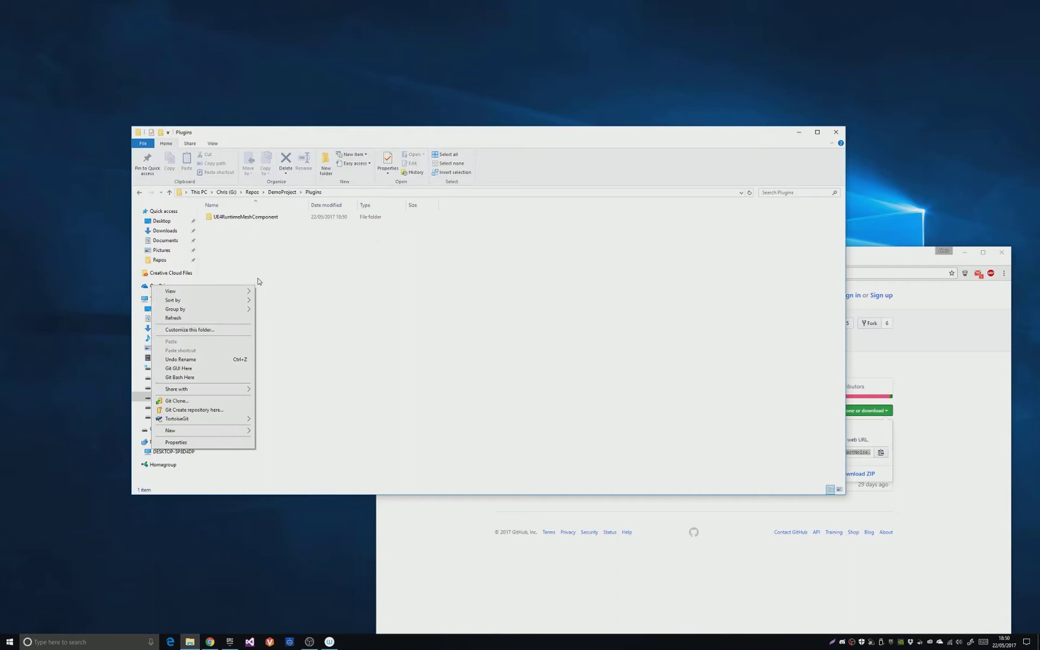
{"action": "left_click", "coordinate": [215, 405]}
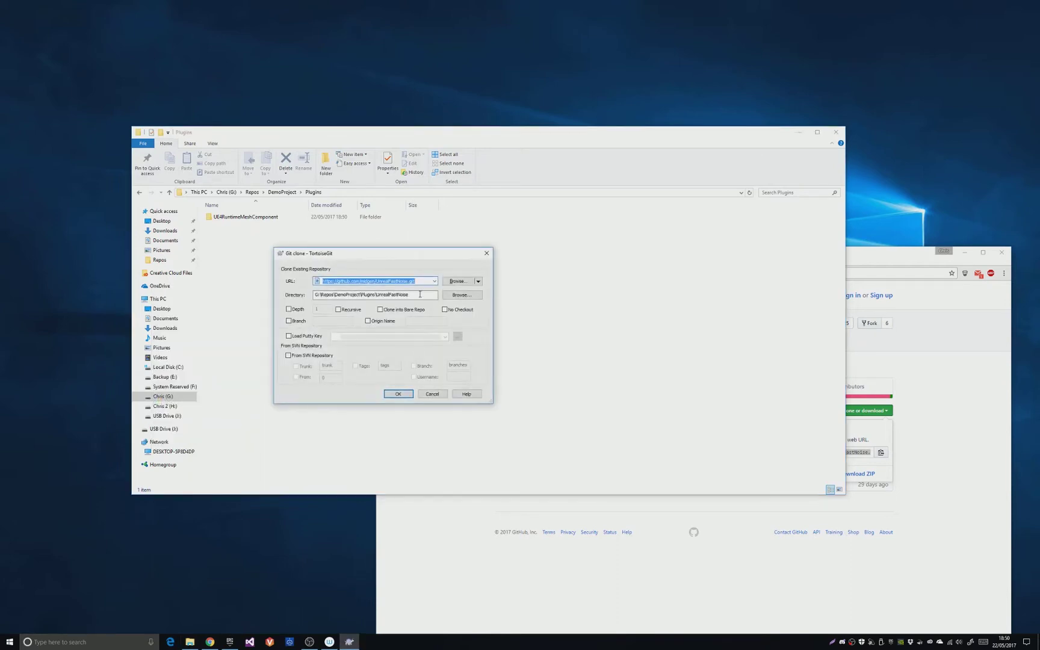
{"action": "left_click", "coordinate": [403, 395]}
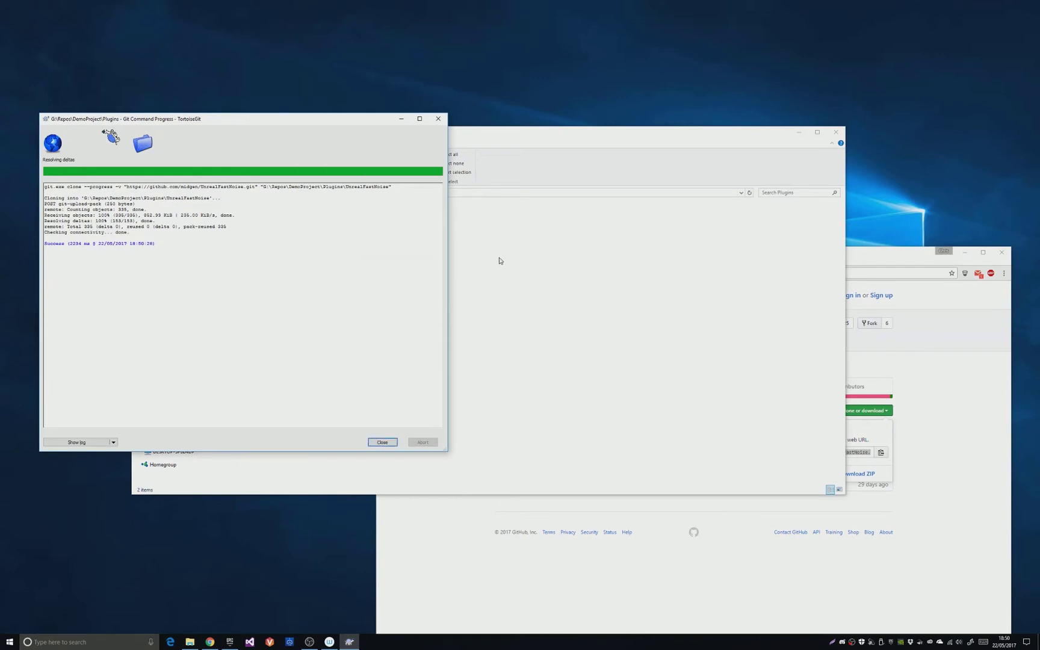
{"action": "left_click", "coordinate": [382, 441]}
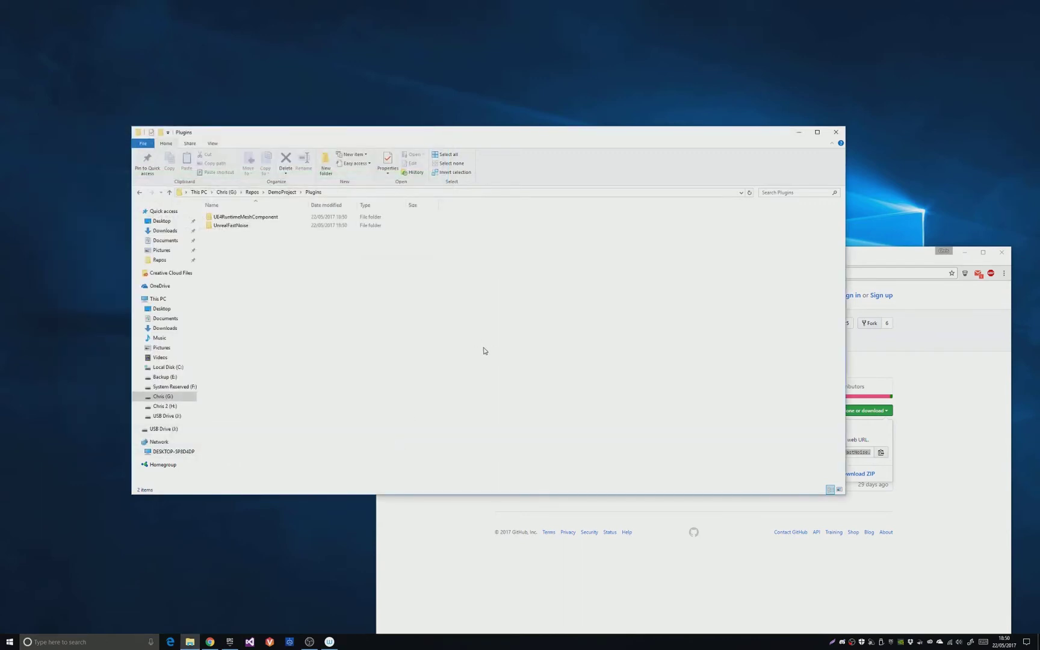
Copy the cashgenUE repository's HTTPS clone URL from its GitHub page.
{"action": "left_click", "coordinate": [940, 414]}
{"action": "left_click", "coordinate": [427, 260]}
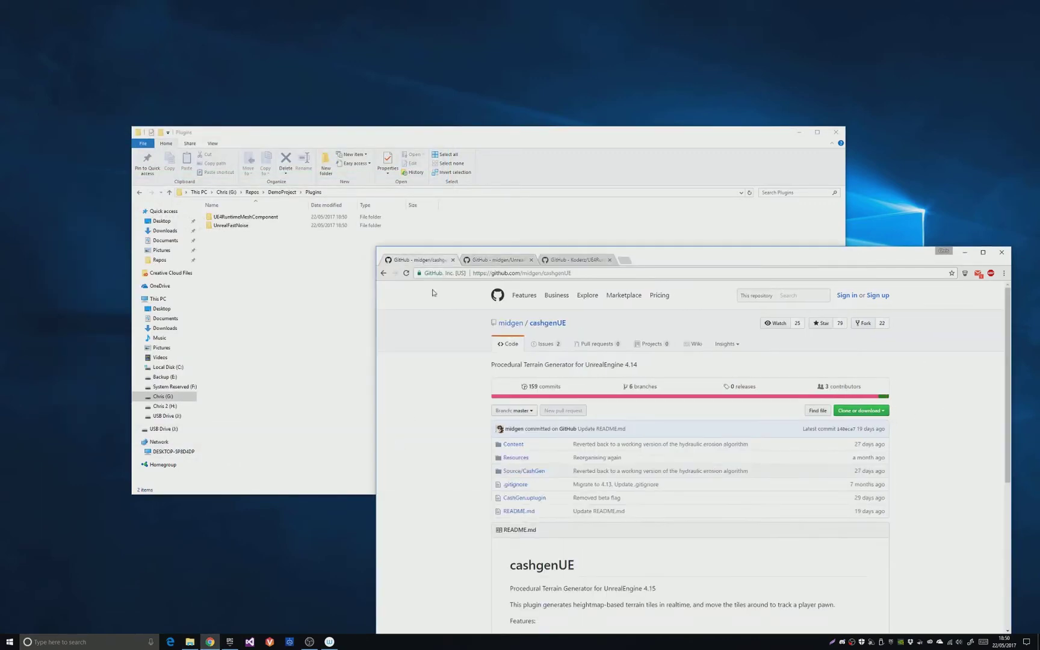
{"action": "left_click", "coordinate": [854, 412]}
{"action": "left_click", "coordinate": [846, 453]}
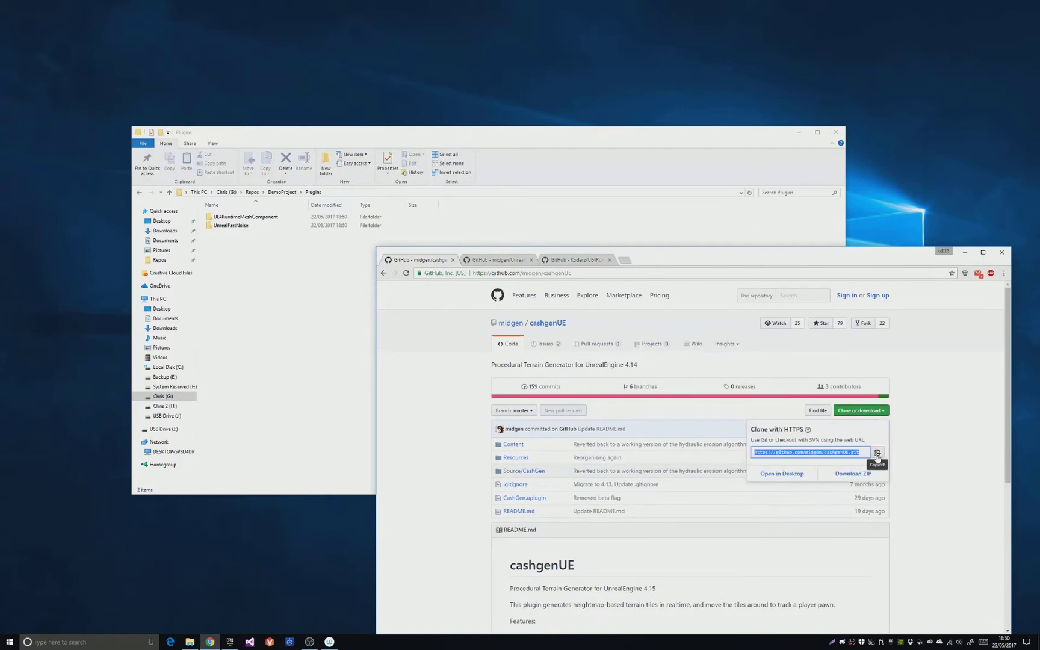
Git Clone the copied cashgenUE URL into the Plugins folder.
{"action": "left_click", "coordinate": [283, 335]}
{"action": "right_click", "coordinate": [261, 294]}
{"action": "left_click", "coordinate": [198, 413]}
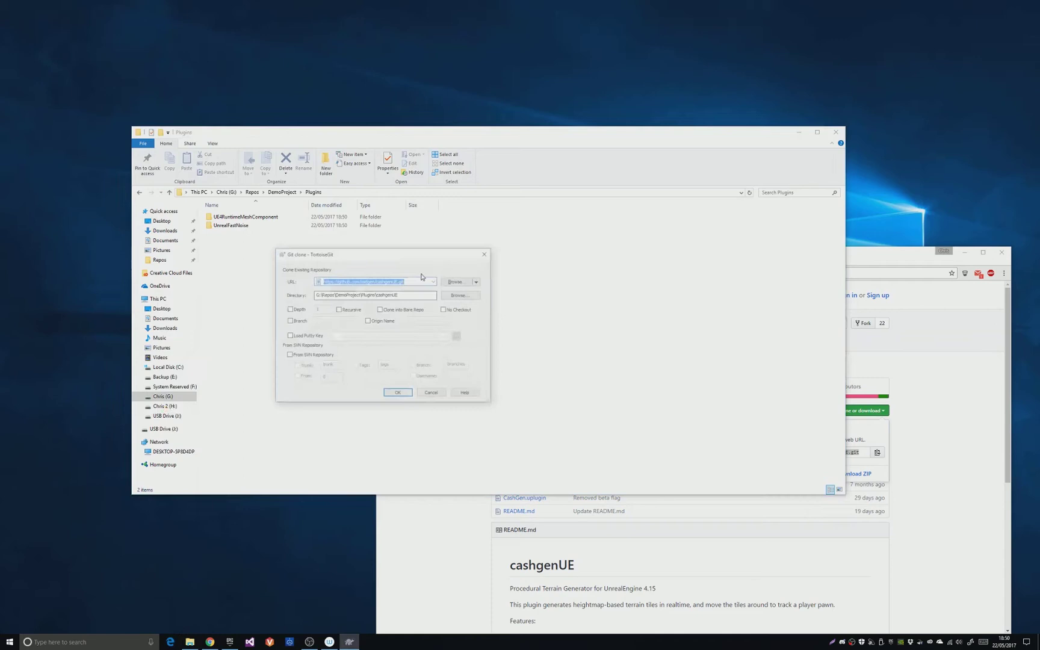
{"action": "left_click", "coordinate": [406, 392]}
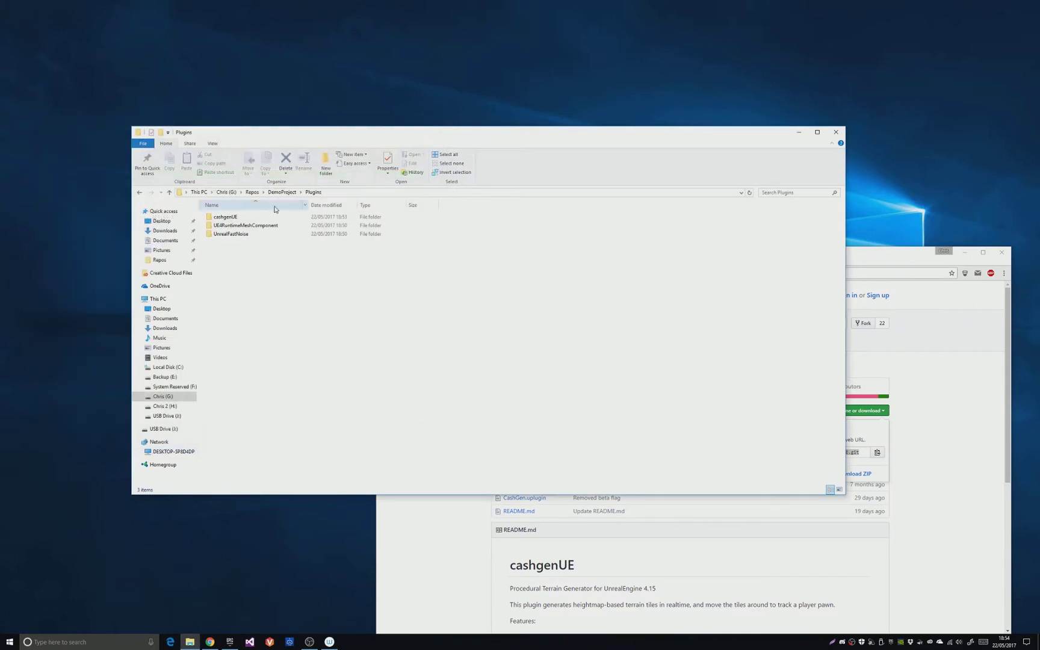
Generate Visual Studio project files from DemoProject.uproject, then open DemoProject.sln.
{"action": "left_click", "coordinate": [282, 192]}
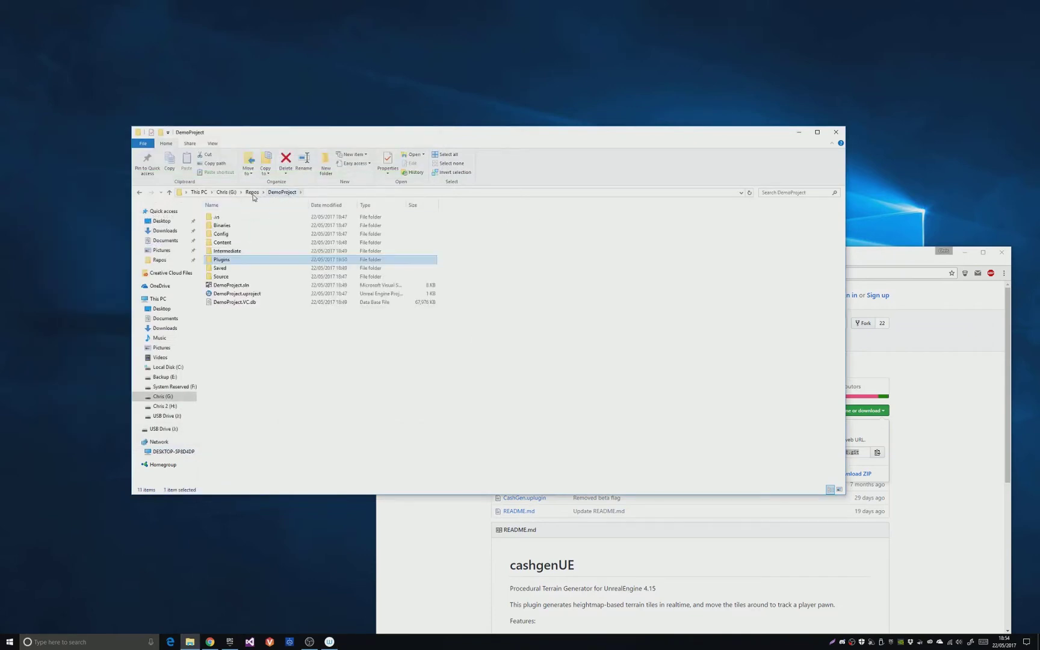
{"action": "left_click", "coordinate": [353, 398]}
{"action": "left_click_drag", "start_coordinate": [363, 143], "coordinate": [364, 149]}
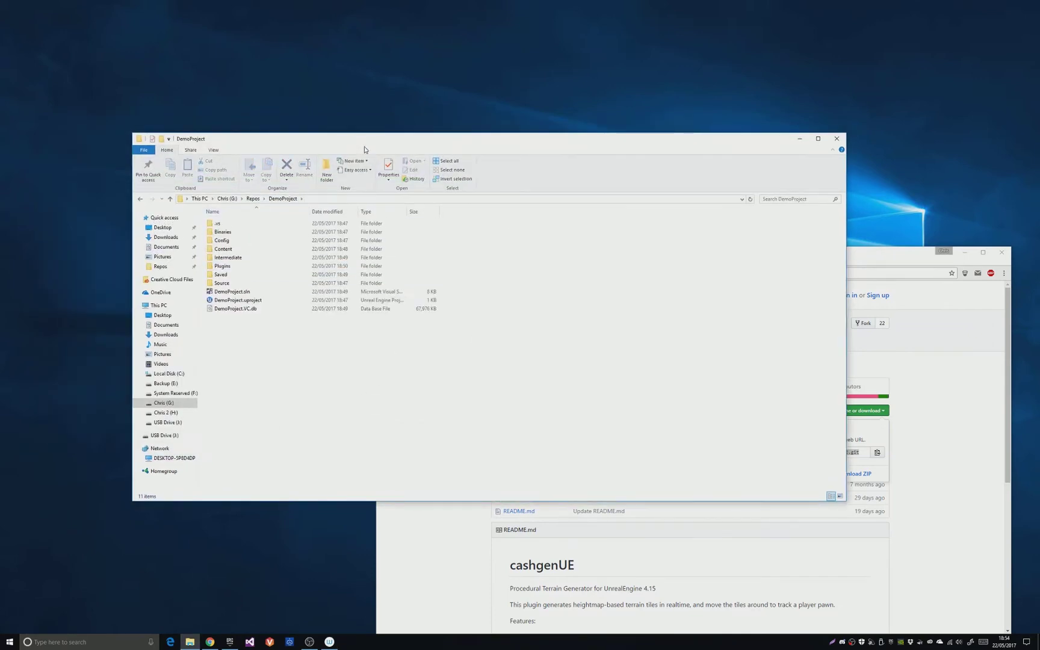
{"action": "right_click", "coordinate": [254, 300]}
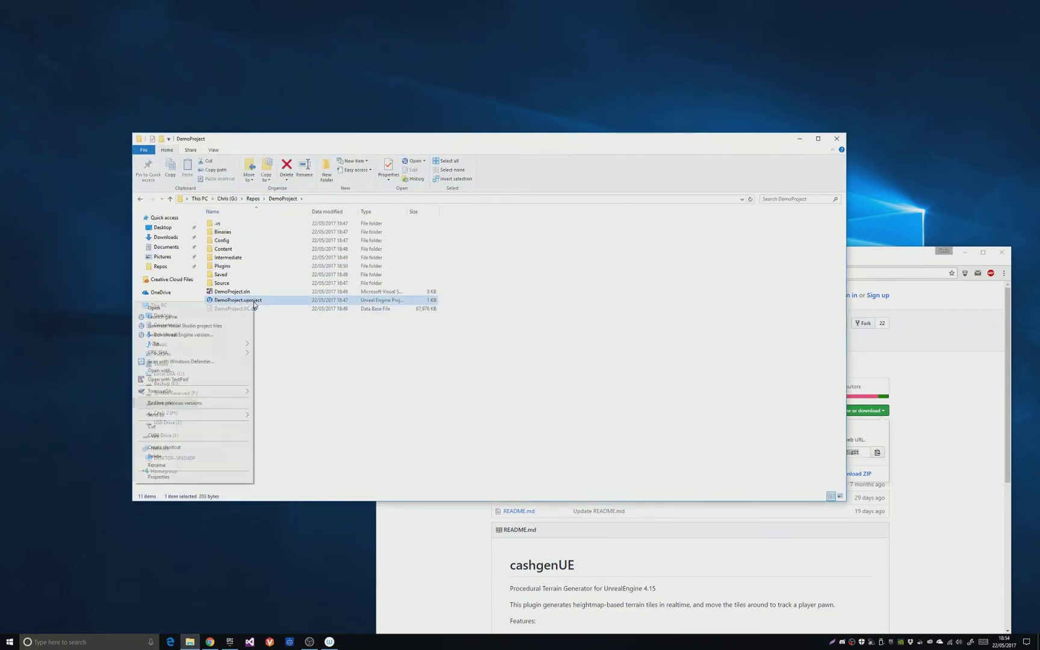
{"action": "left_click", "coordinate": [181, 326]}
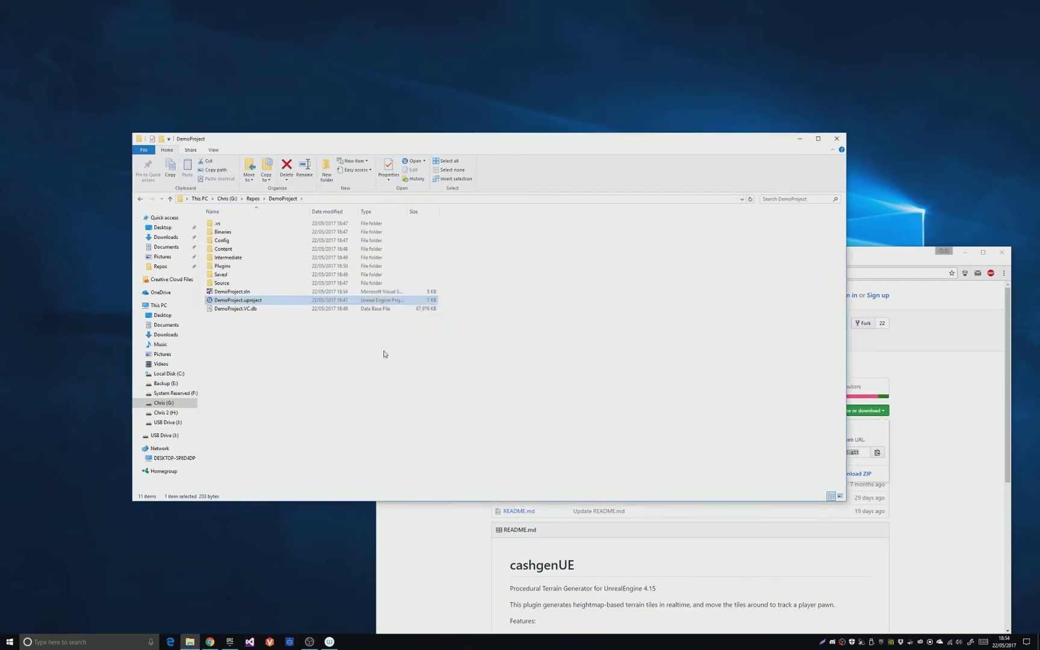
{"action": "left_click", "coordinate": [374, 361]}
{"action": "double_click", "coordinate": [246, 293]}
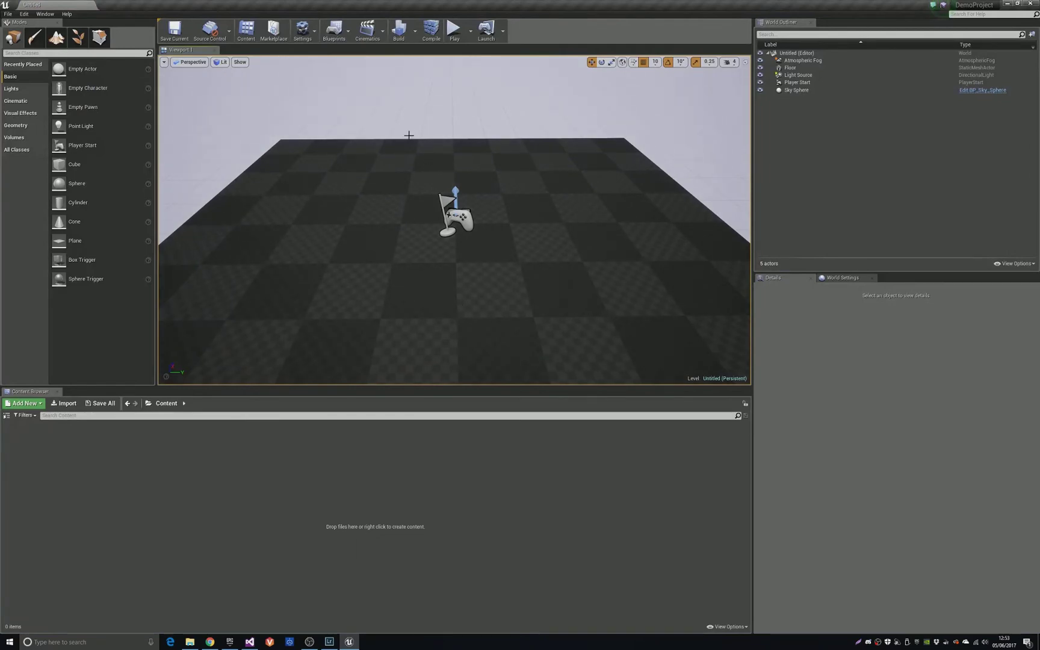
Enable UnrealFastNoisePlugin under Noise and CashGen under Procedural Generation in the Plugins window.
{"action": "left_click", "coordinate": [302, 30]}
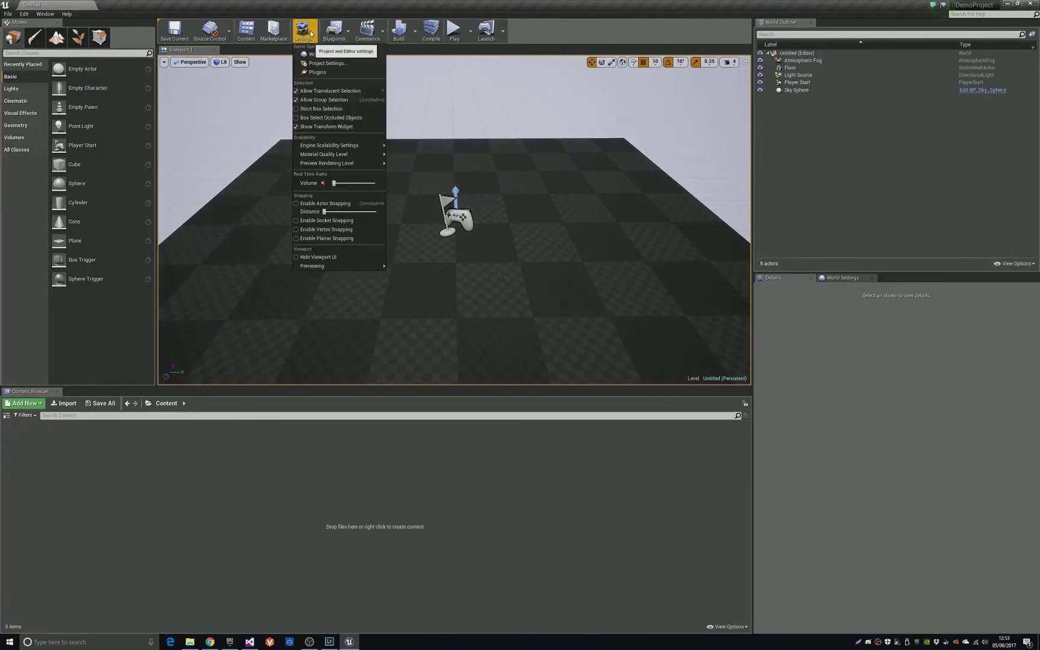
{"action": "left_click", "coordinate": [334, 72]}
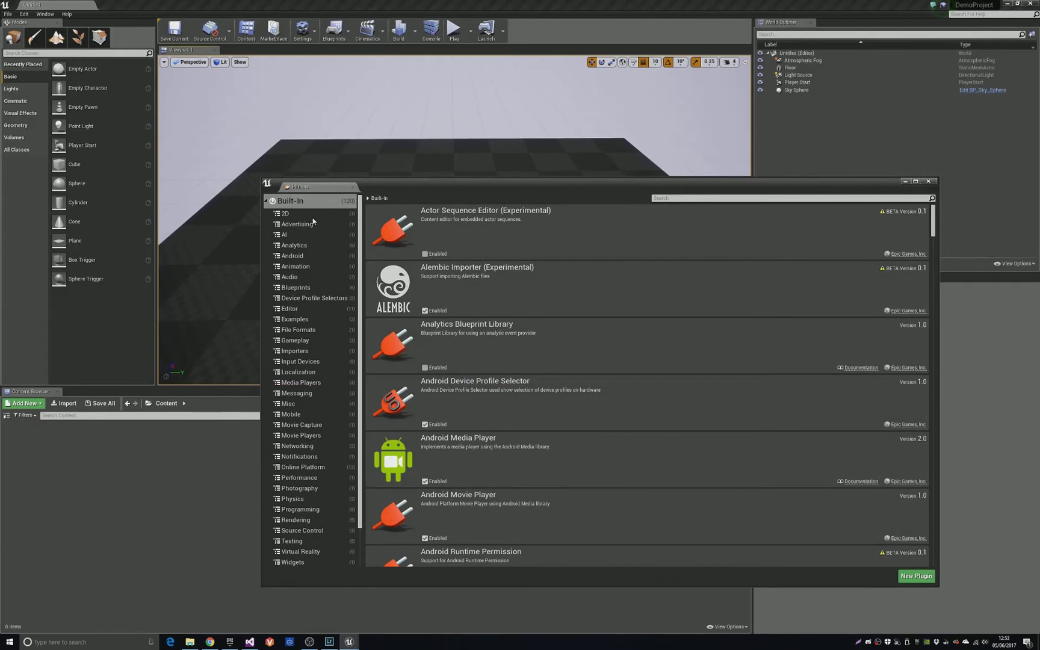
{"action": "scroll", "coordinate": [310, 355], "scroll_direction": "down", "scroll_amount": 2}
{"action": "left_click", "coordinate": [310, 541]}
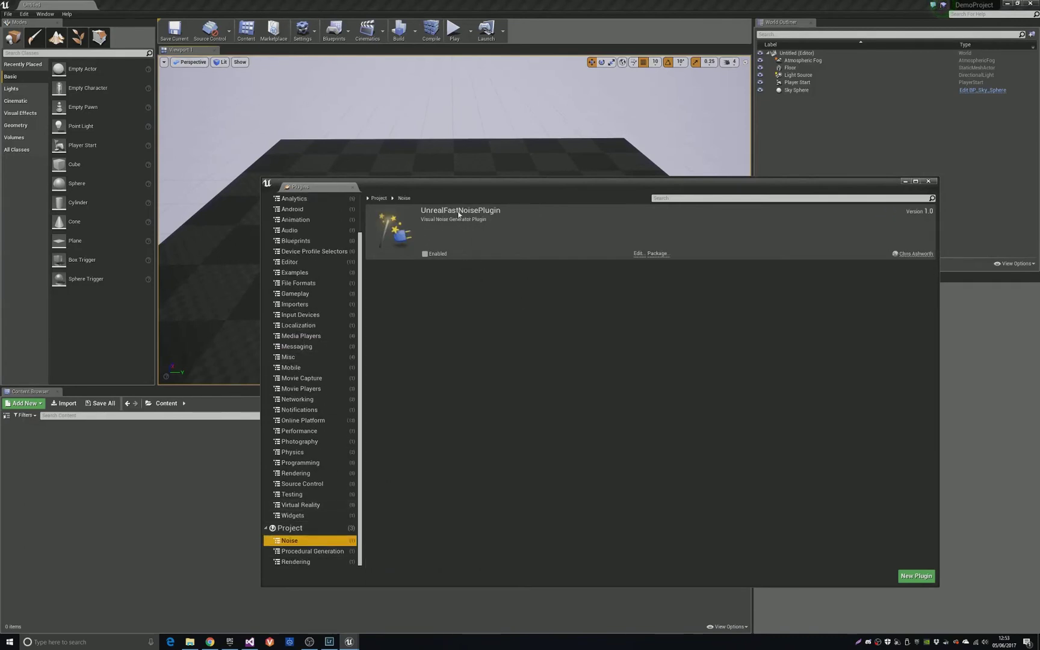
{"action": "left_click", "coordinate": [425, 253]}
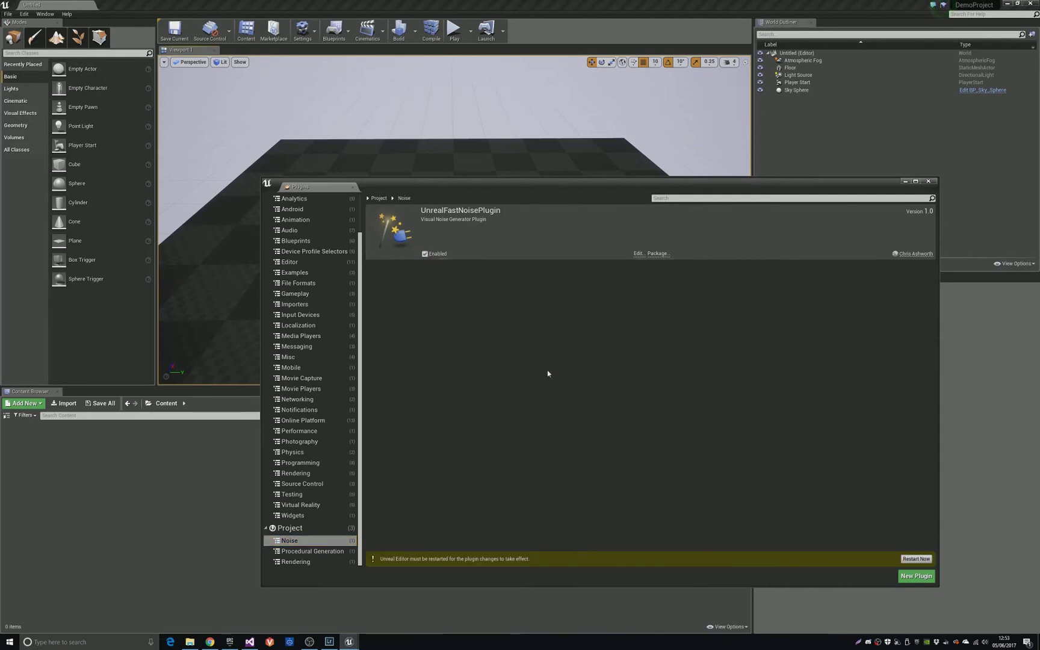
{"action": "left_click", "coordinate": [305, 551]}
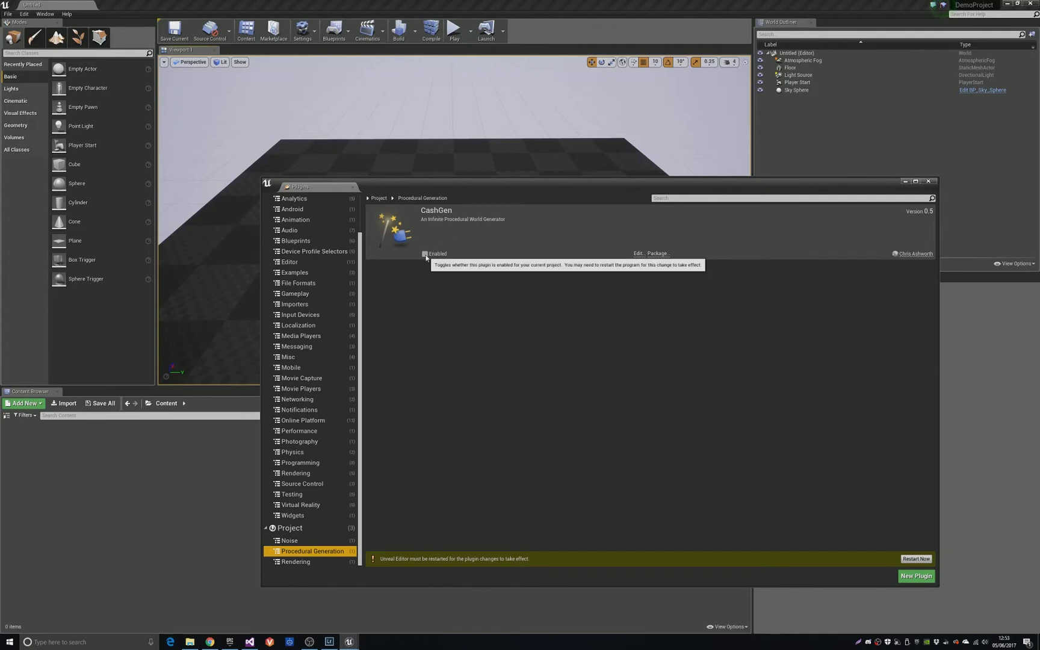
{"action": "left_click", "coordinate": [425, 254]}
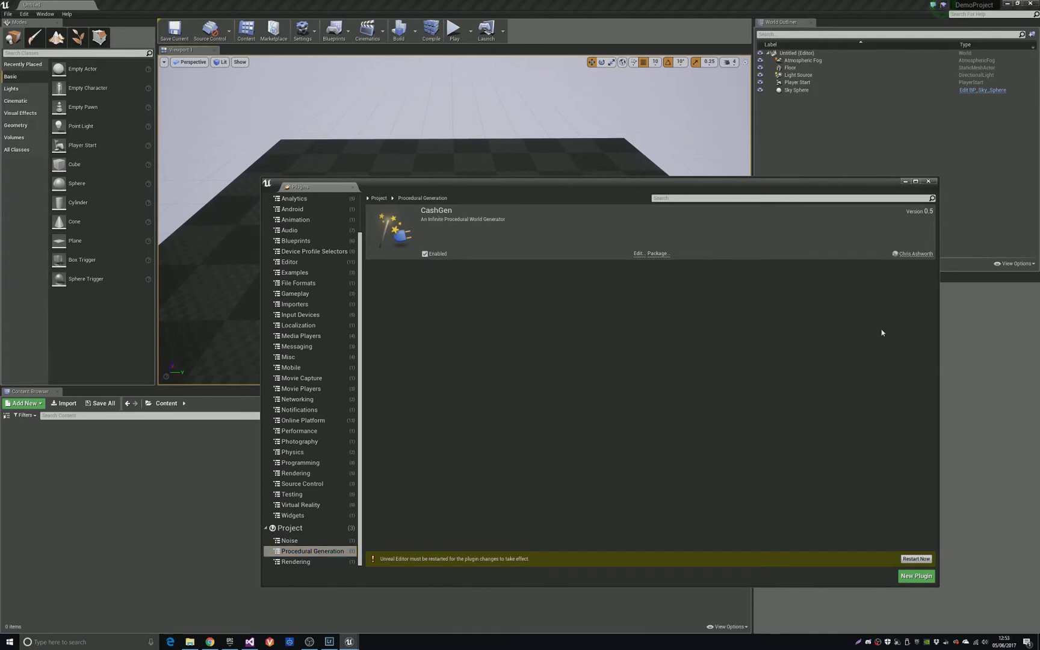
{"action": "left_click", "coordinate": [928, 181]}
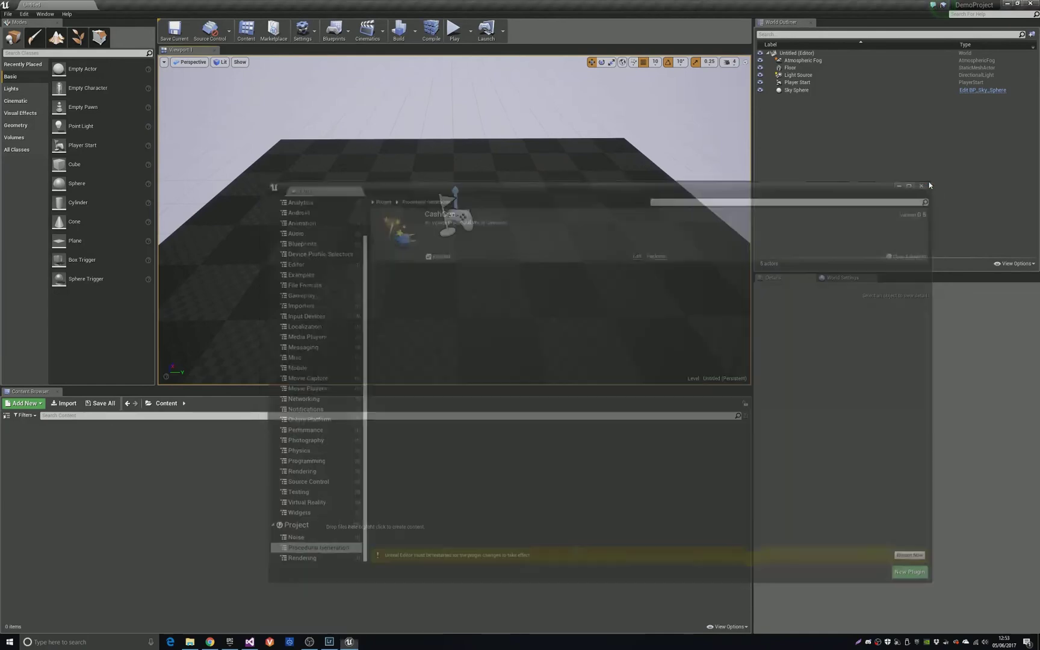
Close the Unreal editor and rebuild DemoProject in Visual Studio with Ctrl+Shift+B.
{"action": "left_click", "coordinate": [1030, 3]}
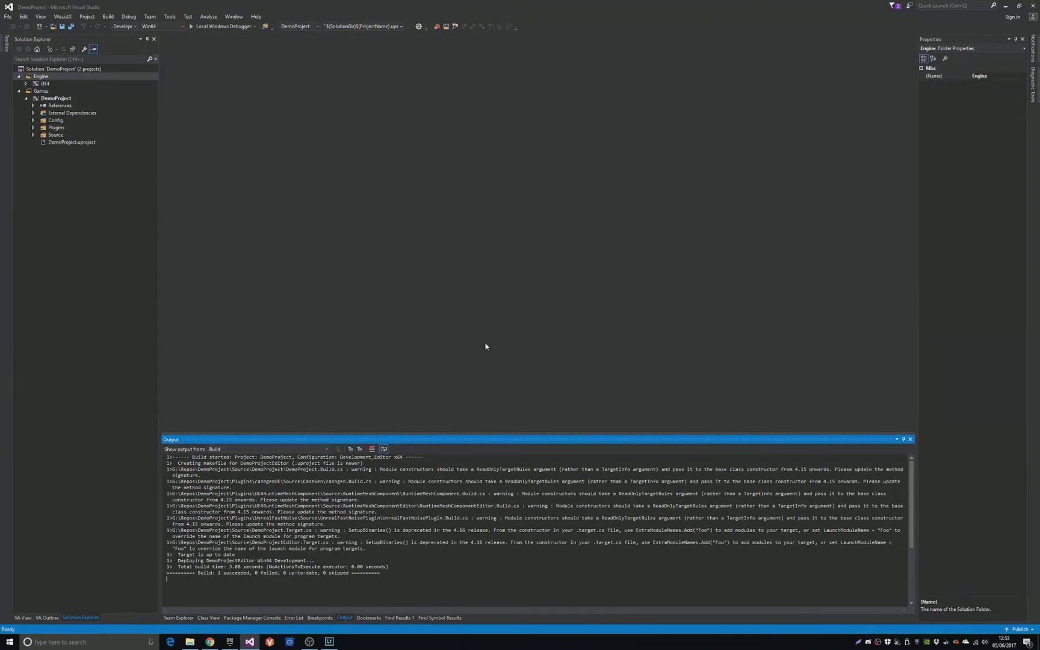
{"action": "key", "text": "ctrl+shift+b"}
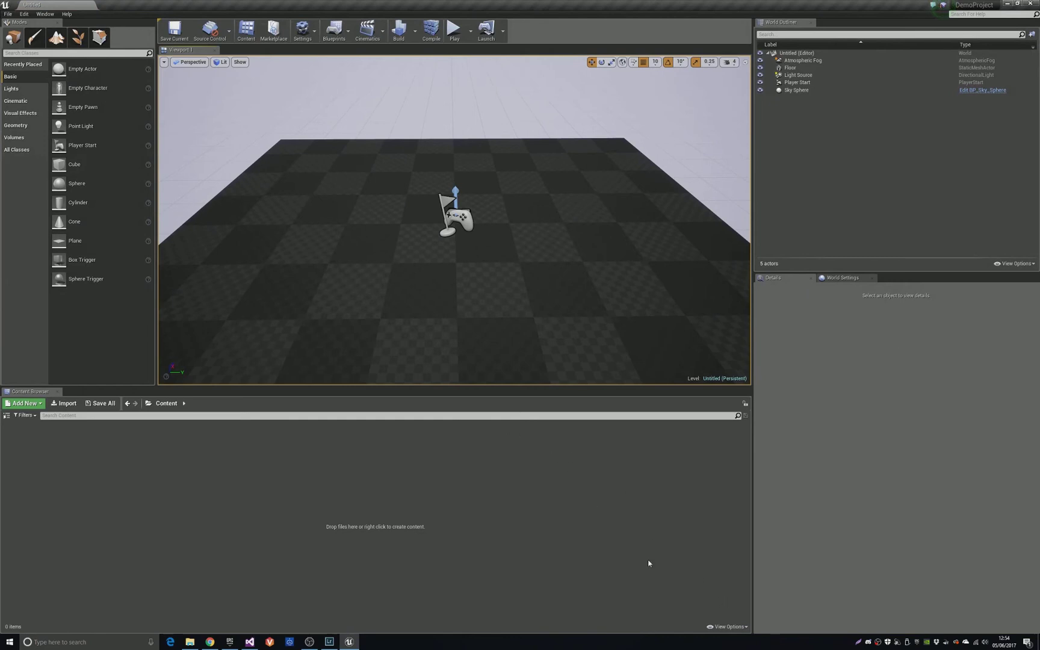
Turn on Show Plugin Content, browse to CashGen Content, and open the SampleLevel map.
{"action": "left_click", "coordinate": [726, 627]}
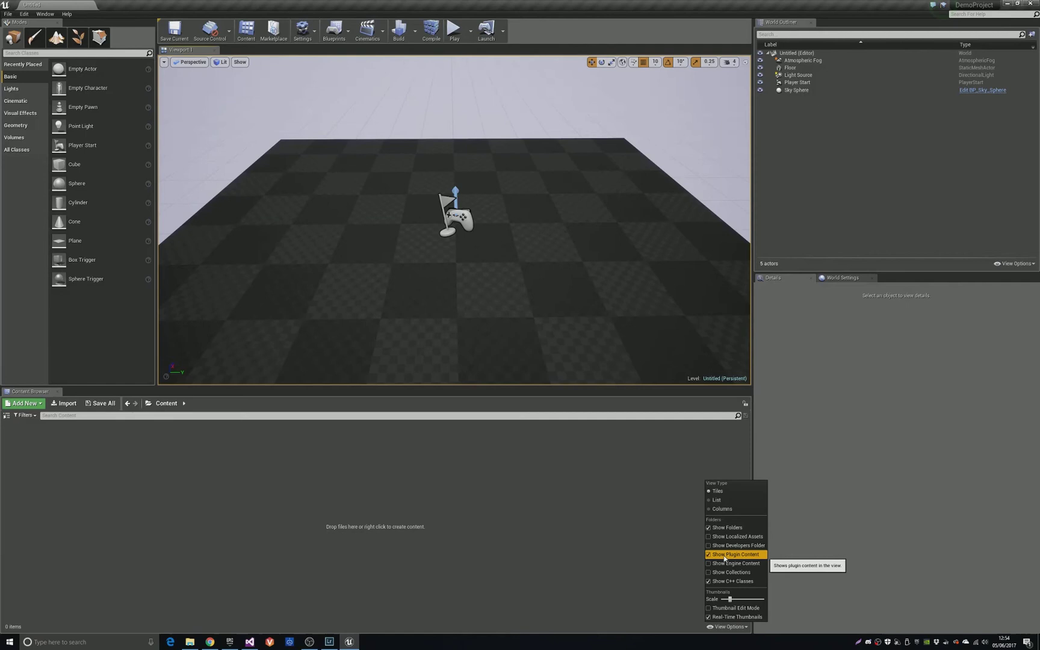
{"action": "left_click", "coordinate": [540, 513]}
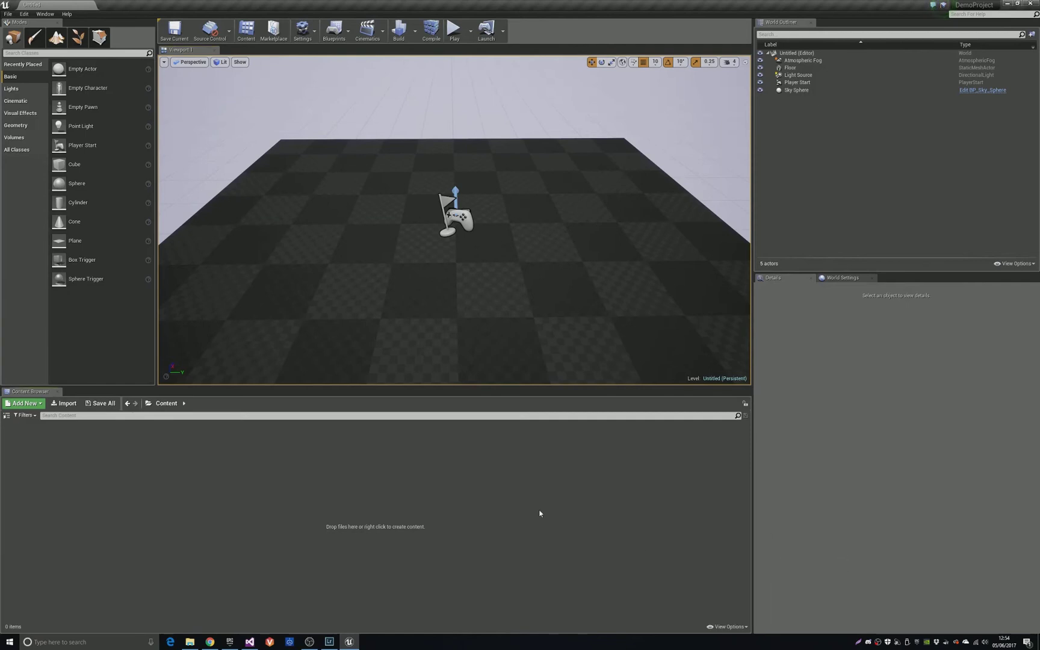
{"action": "left_click", "coordinate": [148, 404]}
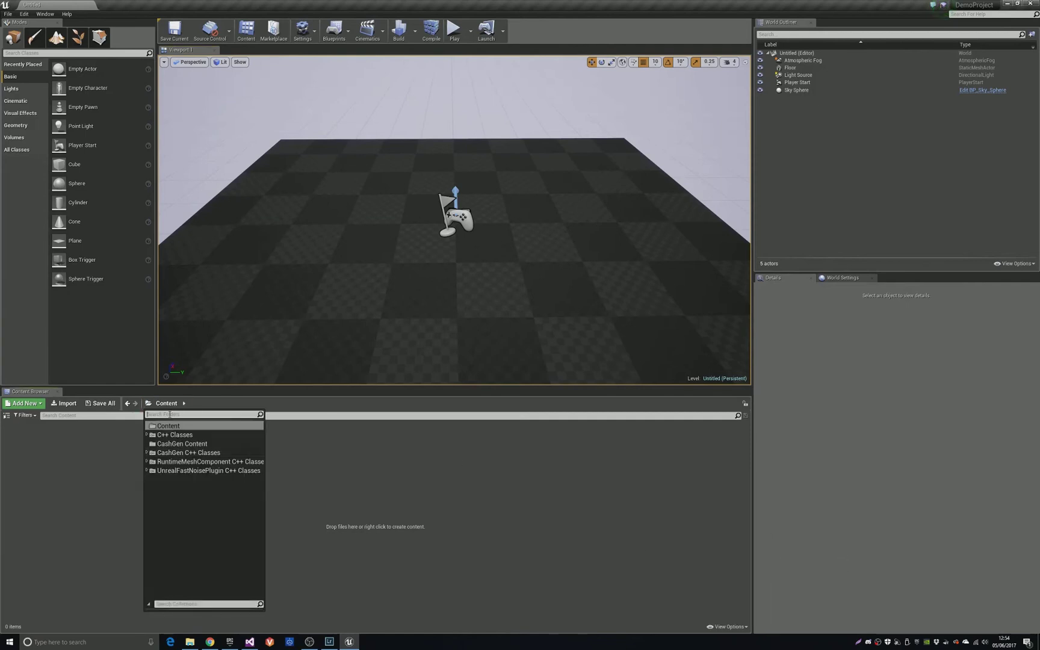
{"action": "left_click", "coordinate": [172, 444]}
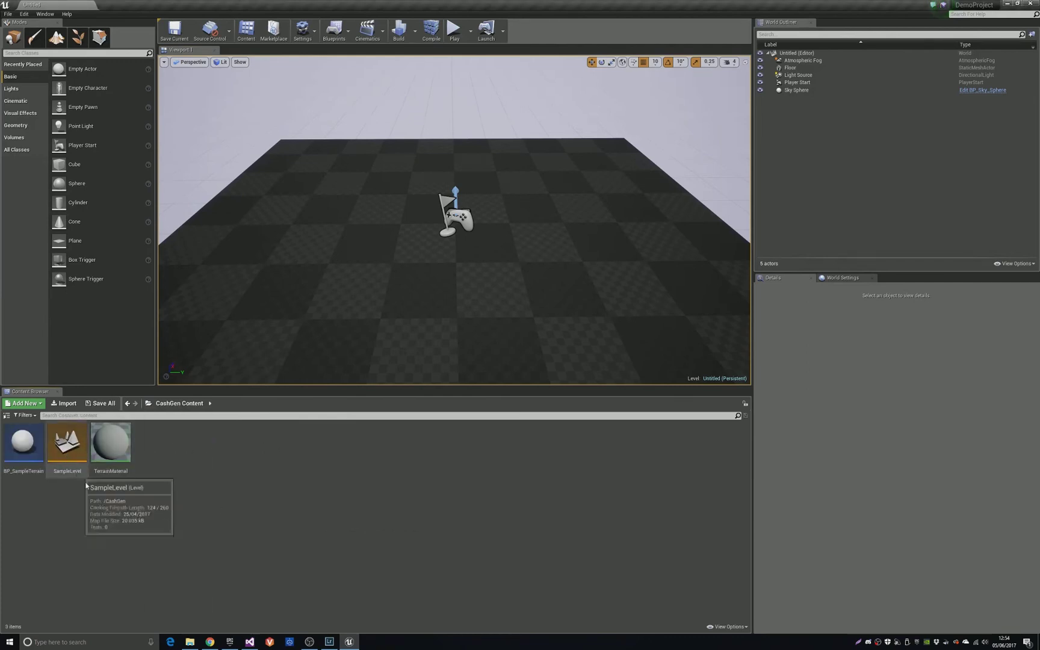
{"action": "left_click", "coordinate": [65, 449]}
{"action": "double_click", "coordinate": [62, 438]}
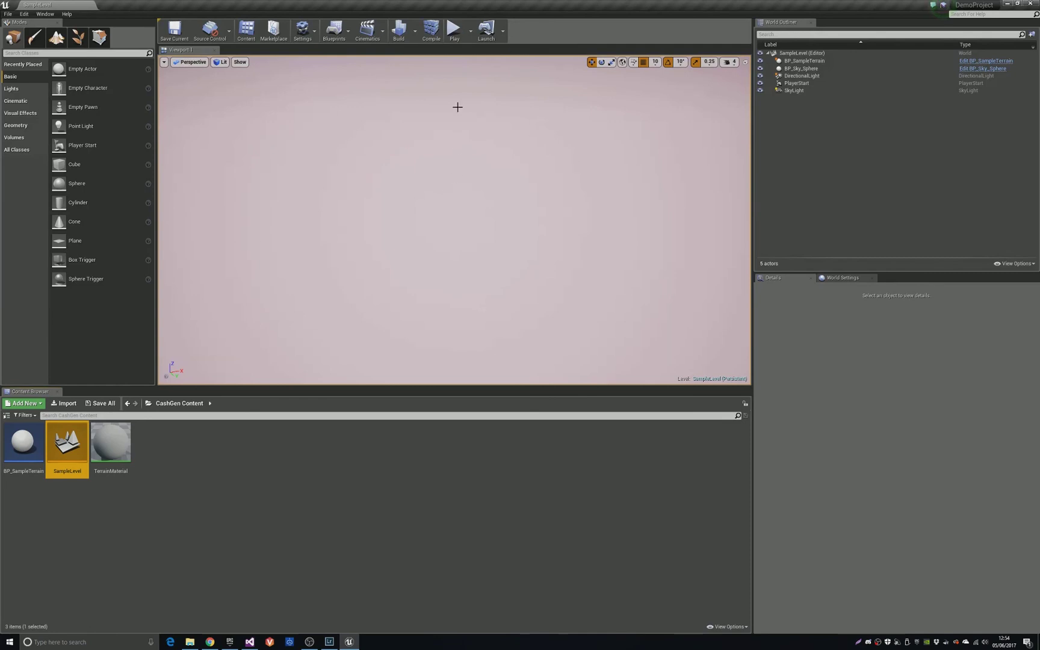
Run the SampleLevel full-screen and fly forward and sideways over the CashGen hills and peaks.
{"action": "left_click", "coordinate": [453, 29]}
{"action": "key", "text": "F11"}
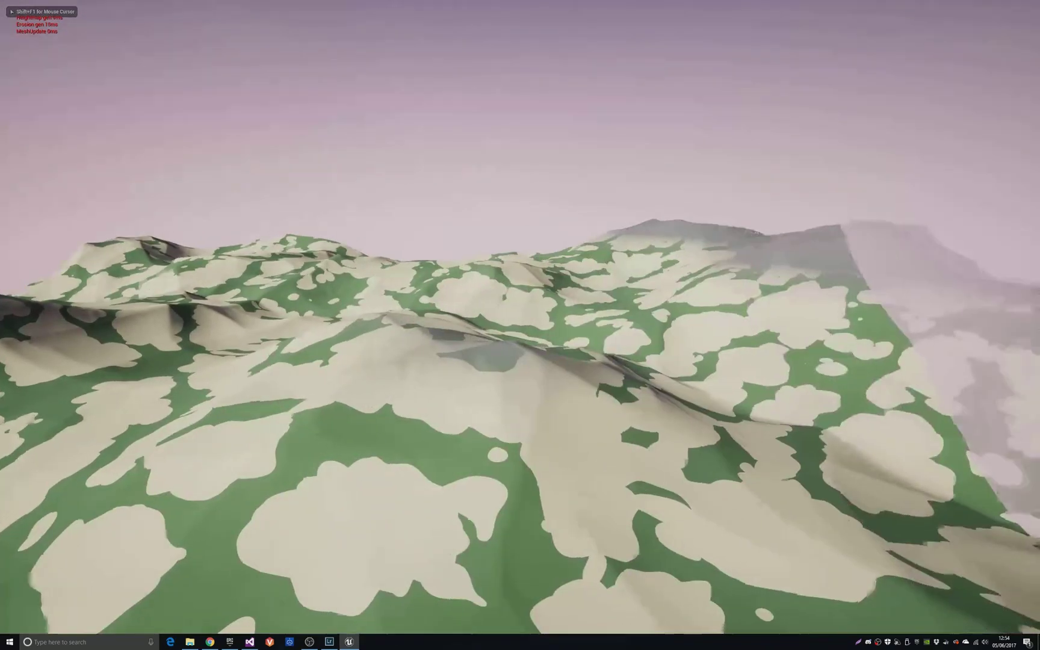
{"action": "key", "text": "w"}
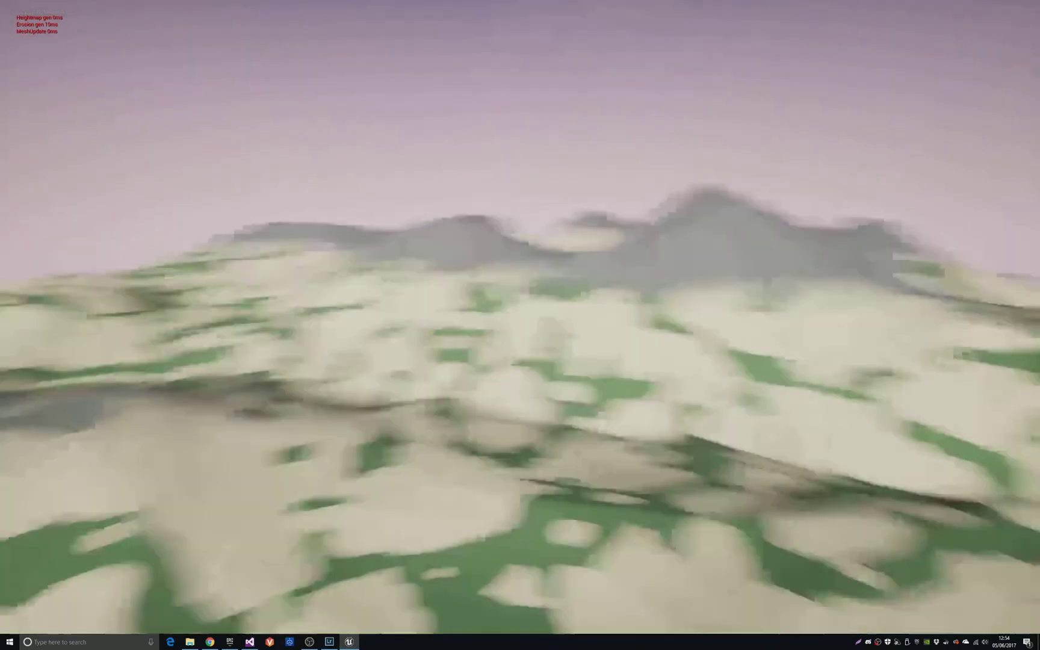
{"action": "key", "text": "w"}
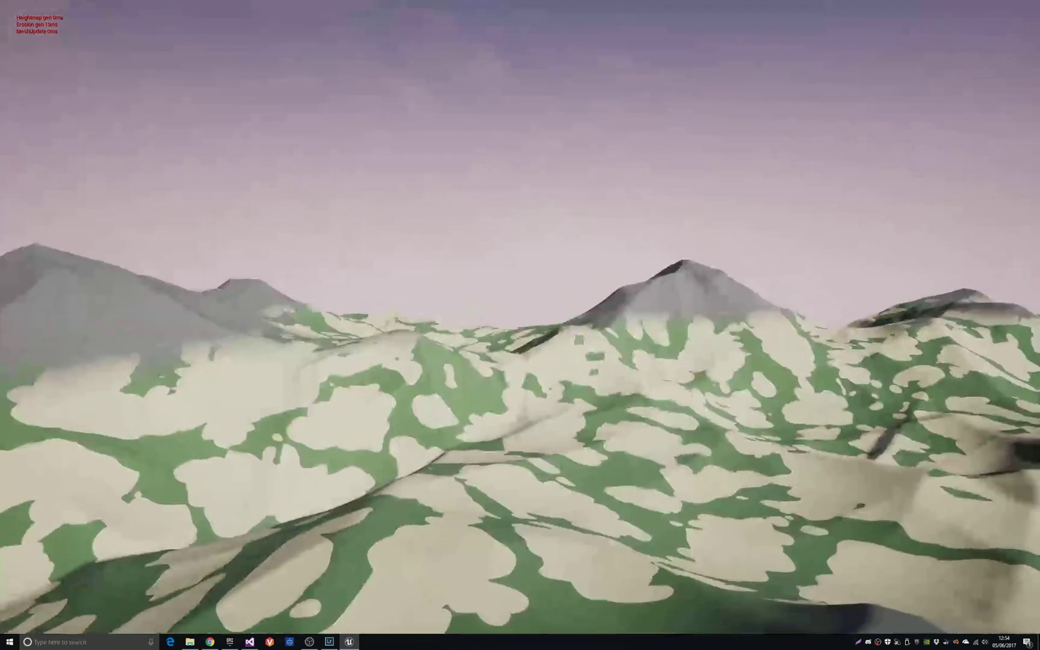
{"action": "key", "text": "w"}
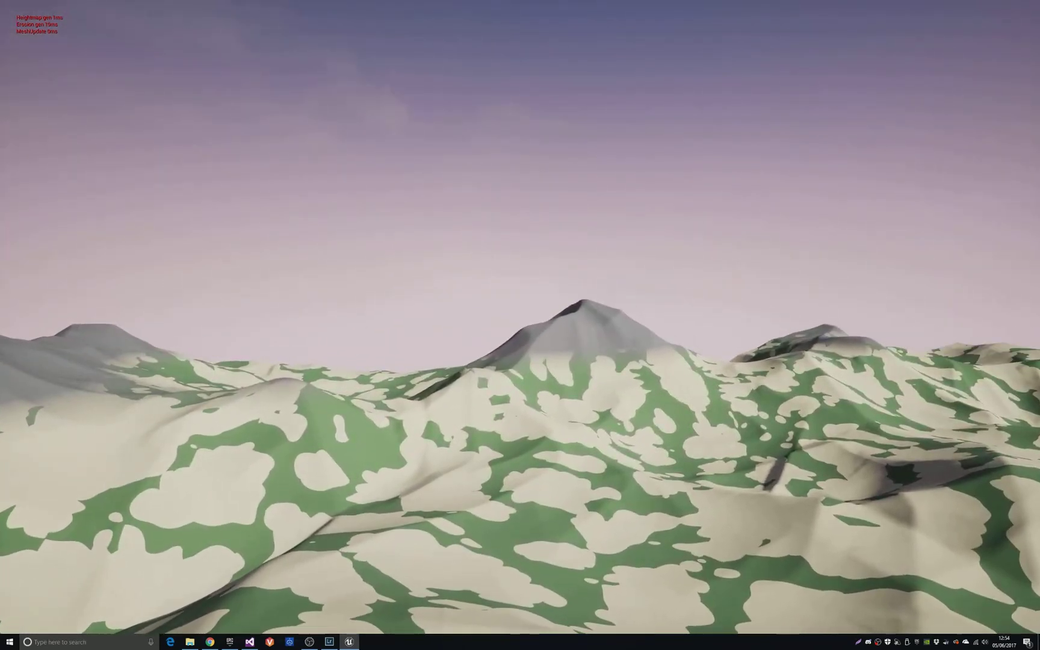
{"action": "key", "text": "a"}
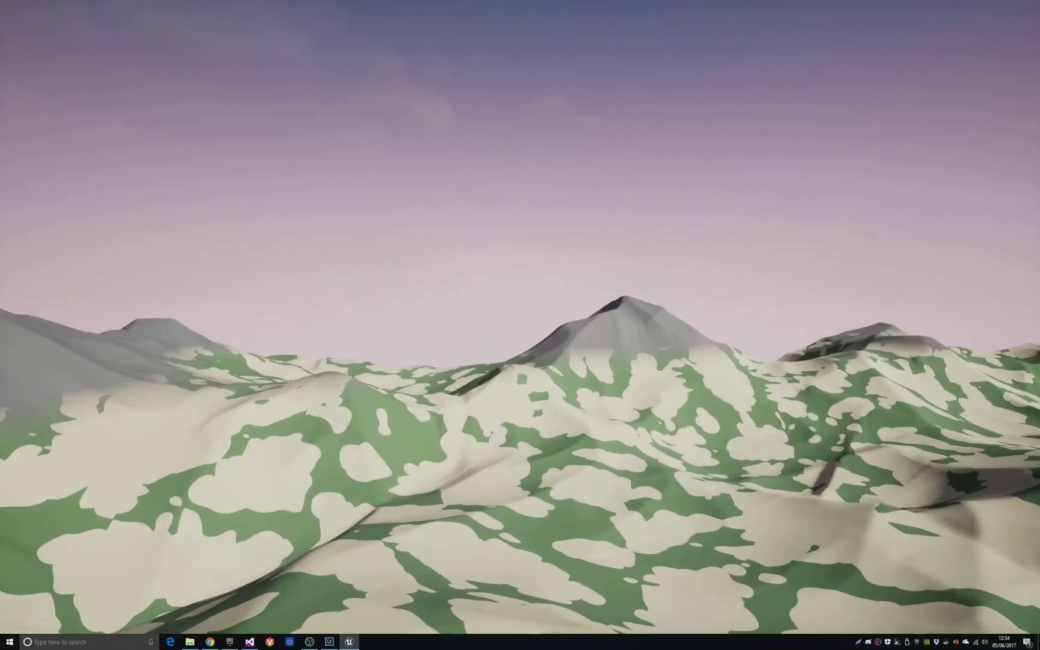
{"action": "key", "text": "a"}
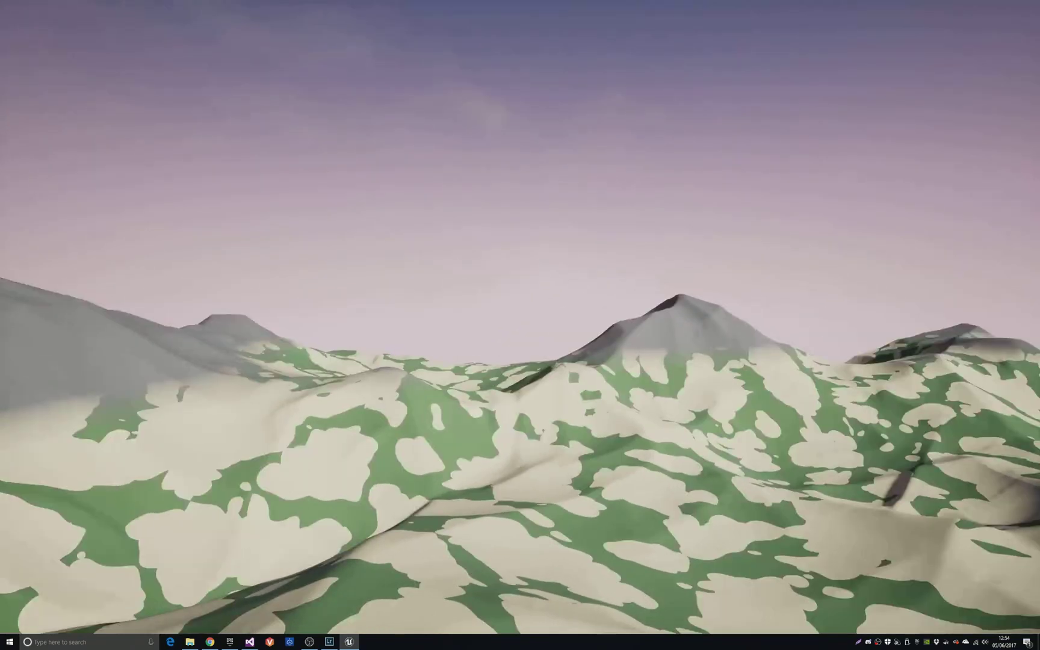